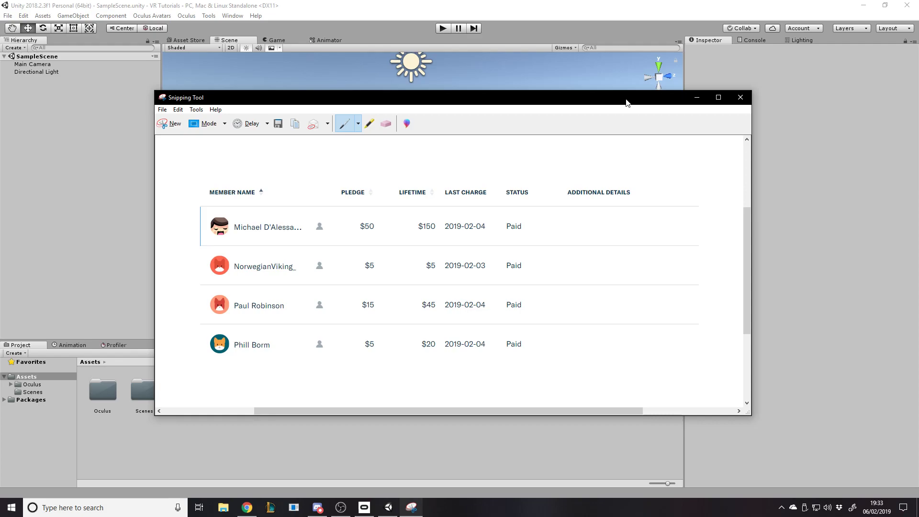
Close the Snipping Tool window that covers the Unity editor.
left_click(740, 97)
left_click(491, 262)
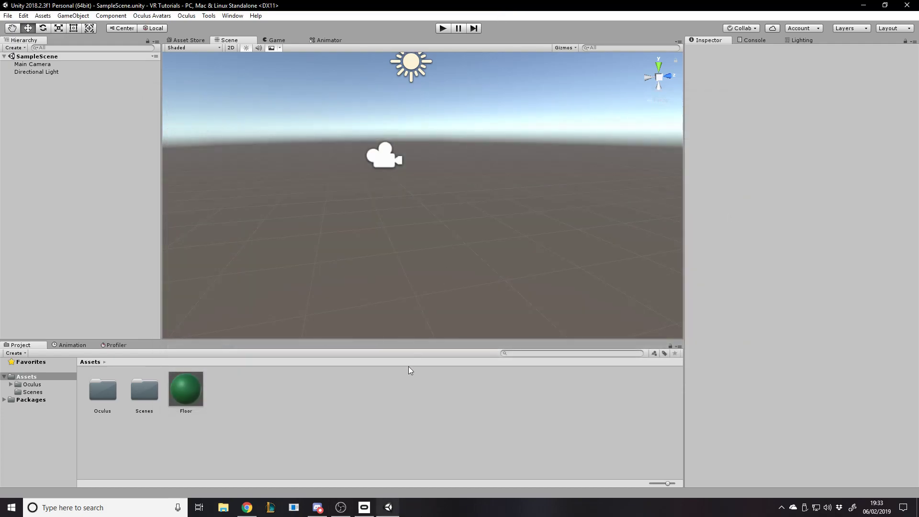
left_click_drag(360, 176, 394, 195, "alt")
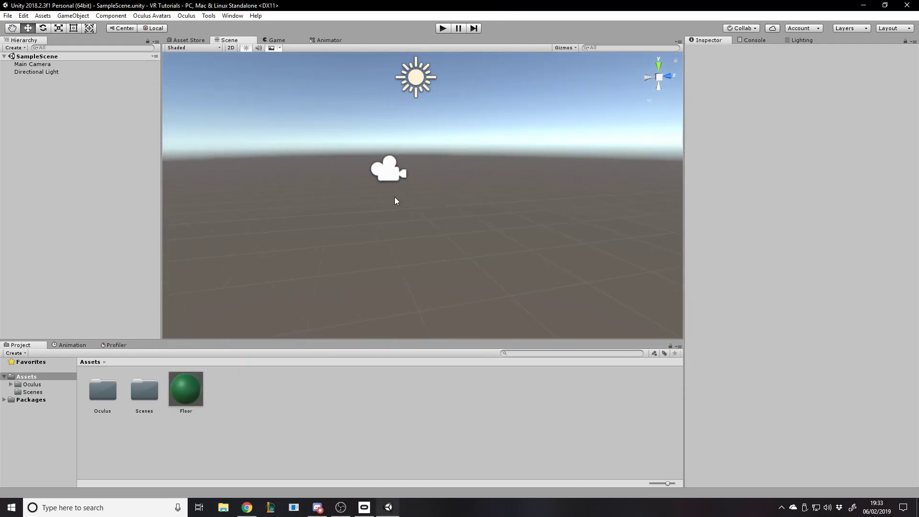
right_click_drag(255, 156, 246, 150)
right_click_drag(440, 186, 434, 177)
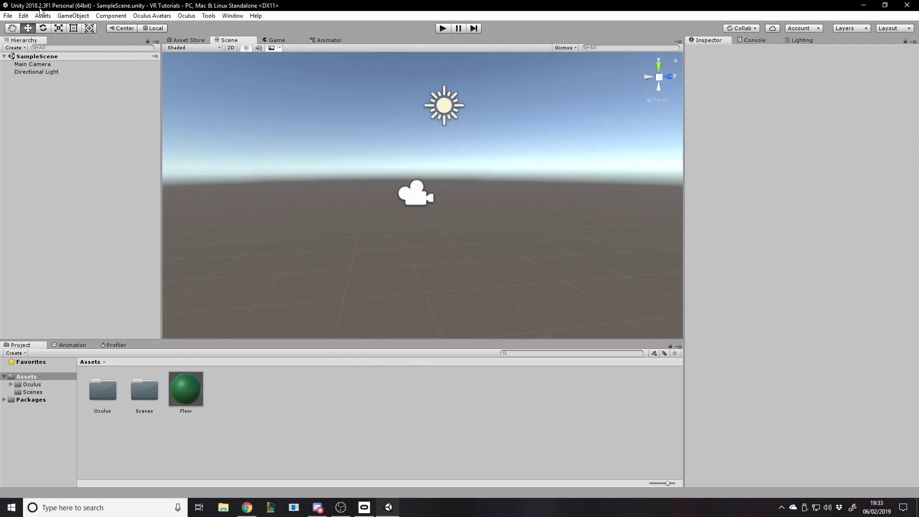
right_click_drag(495, 216, 501, 198)
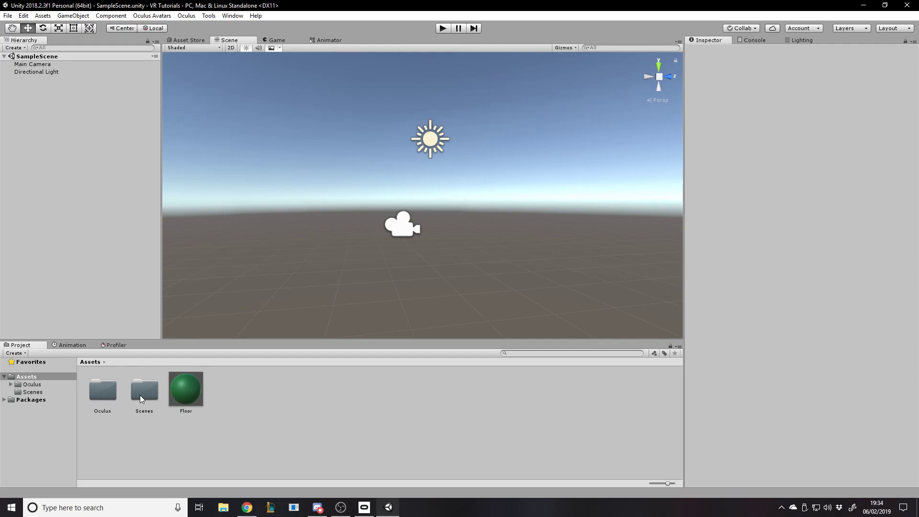
Add a 3D plane to the scene and name it Floor.
right_click(65, 142)
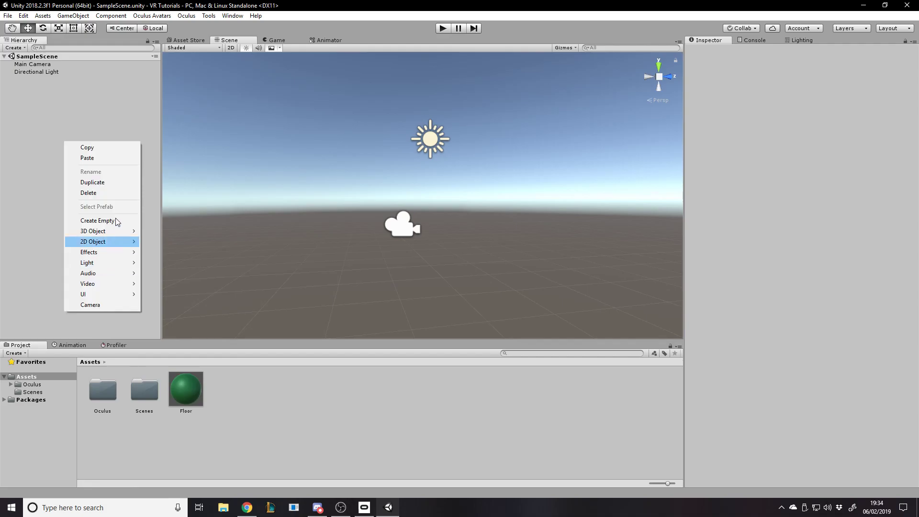
mouse_move(103, 231)
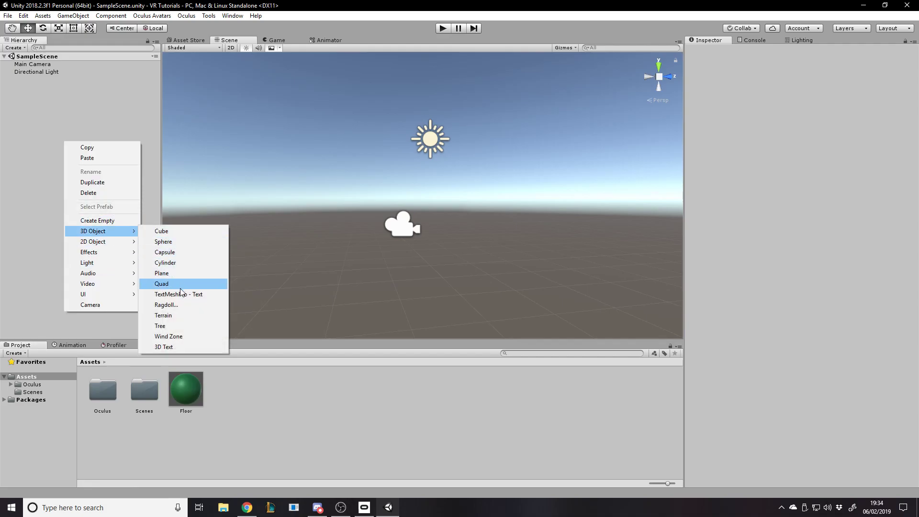
left_click(177, 274)
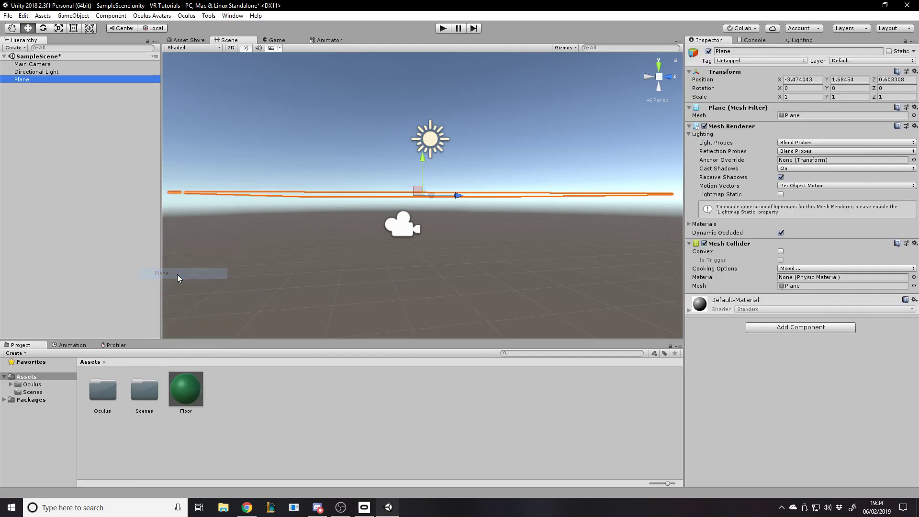
left_click(784, 53)
type("Floor")
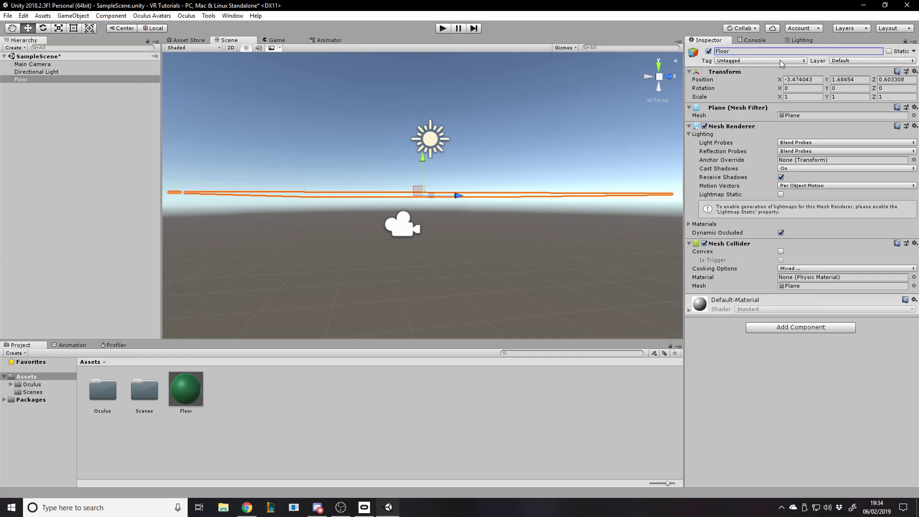
Reset the Floor object's transform to the origin and apply the green Floor material to it.
left_click(914, 71)
left_click(835, 81)
key("f")
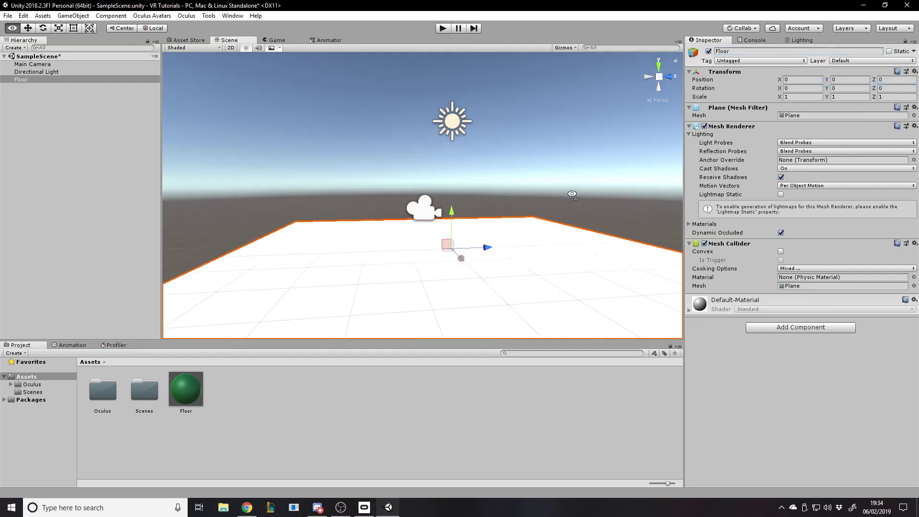
left_click_drag(192, 402, 372, 288)
scroll(506, 273, "up", 3)
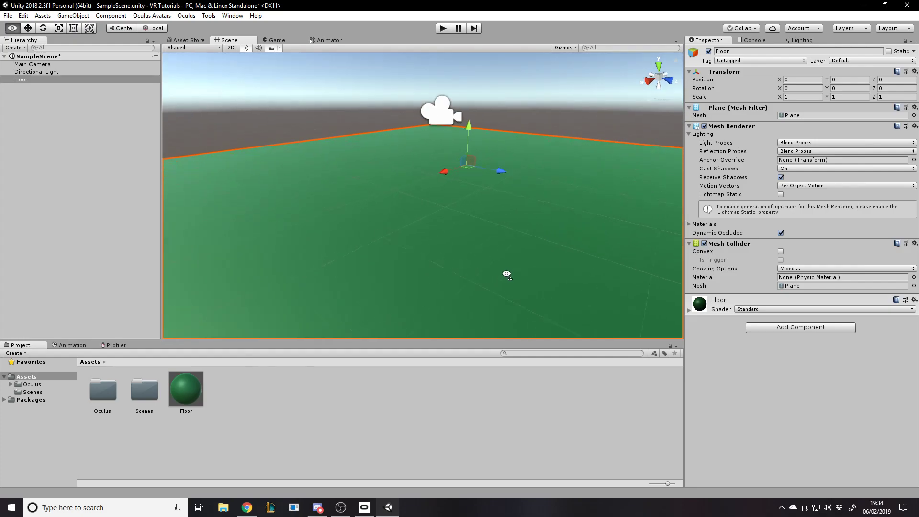
Change the Floor material's albedo to a dark green, about hex 00410D.
left_click(186, 388)
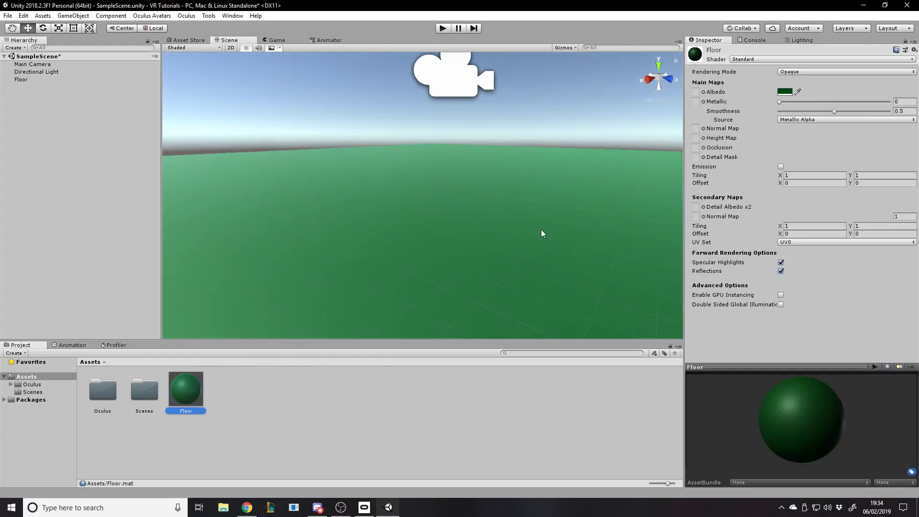
left_click(785, 92)
left_click_drag(745, 236, 754, 240)
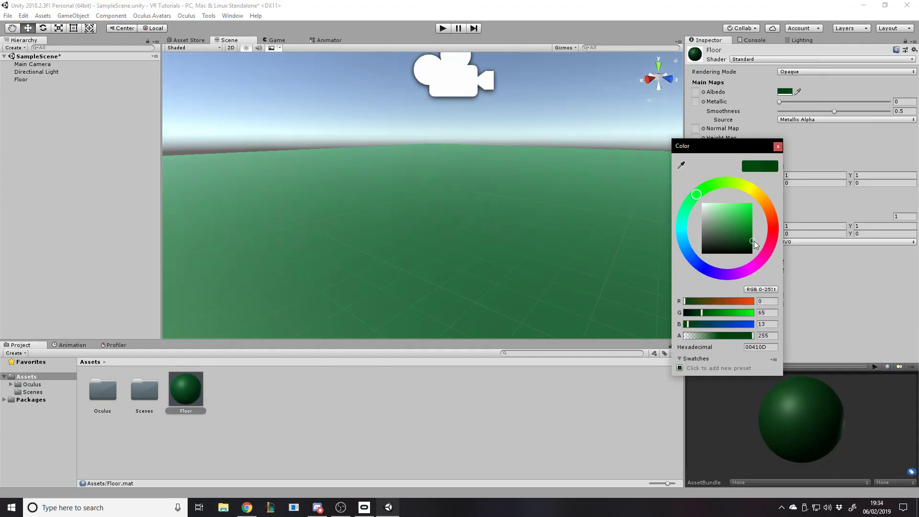
Move the Main Camera forward and up above the floor, to about Y 1.14 and Z -0.25.
scroll(576, 168, "down", 5)
left_click(434, 162)
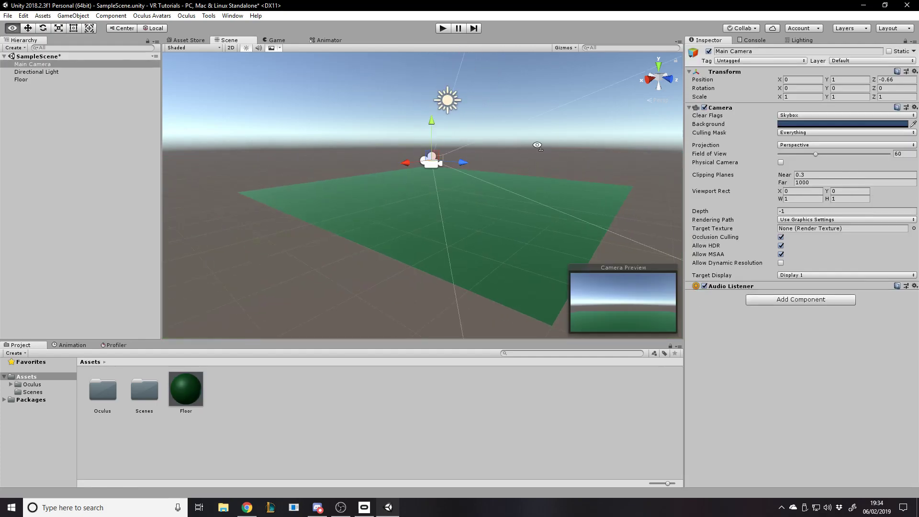
scroll(549, 152, "up", 3)
left_click_drag(467, 140, 564, 144, "alt")
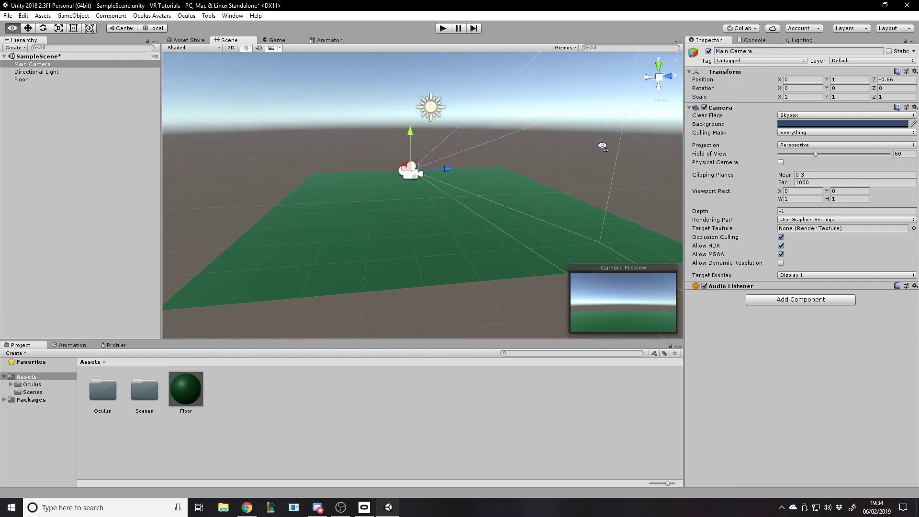
left_click_drag(449, 154, 459, 166)
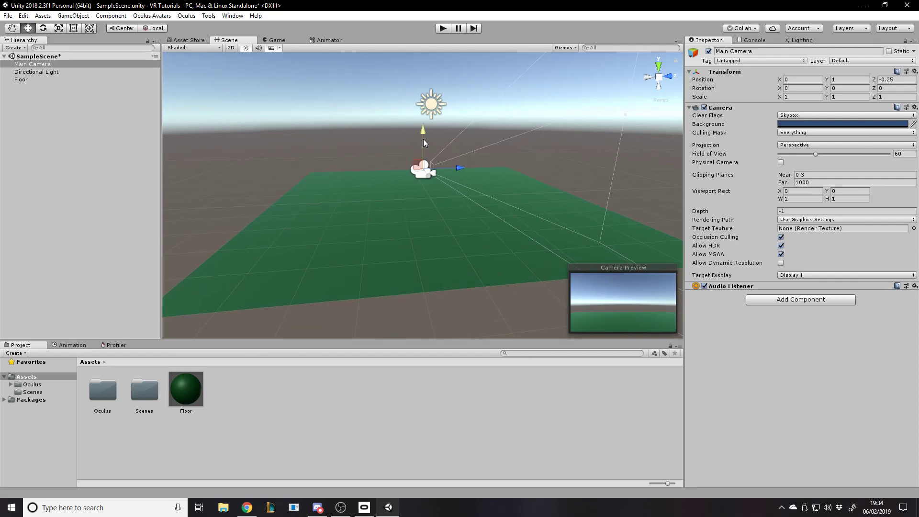
scroll(423, 139, "up", 2)
mouse_move(427, 133)
left_mouse_down()
mouse_move(424, 173)
mouse_move(423, 120)
mouse_move(421, 127)
left_mouse_up()
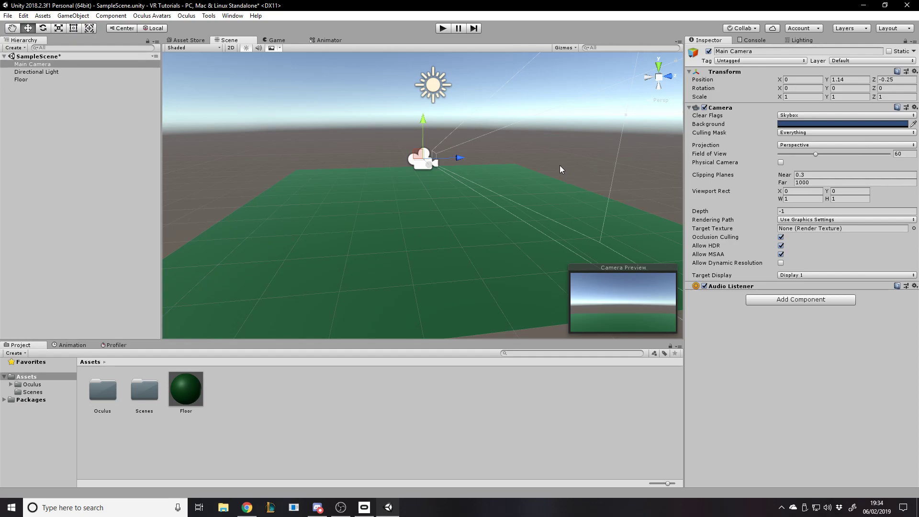
Run the scene in Play mode to check the camera's view of the floor, then stop it.
middle_click_drag(559, 165, 565, 170)
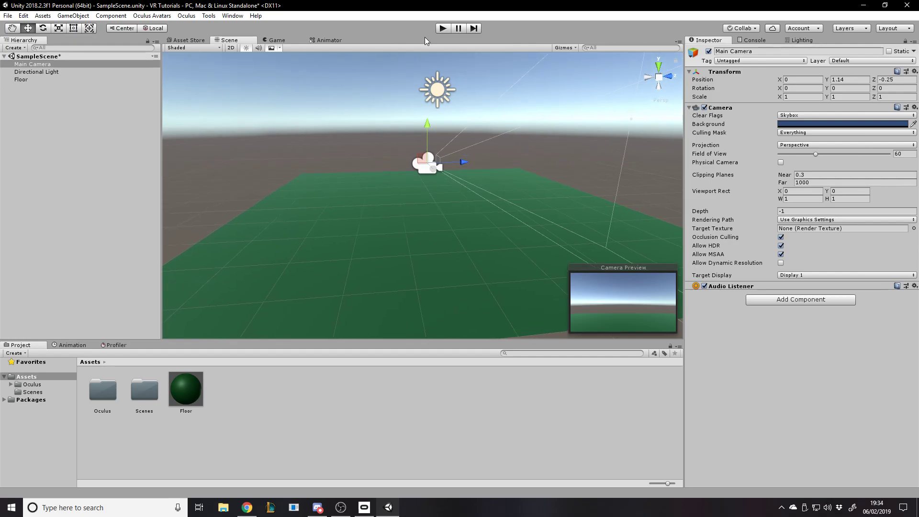
left_click(442, 29)
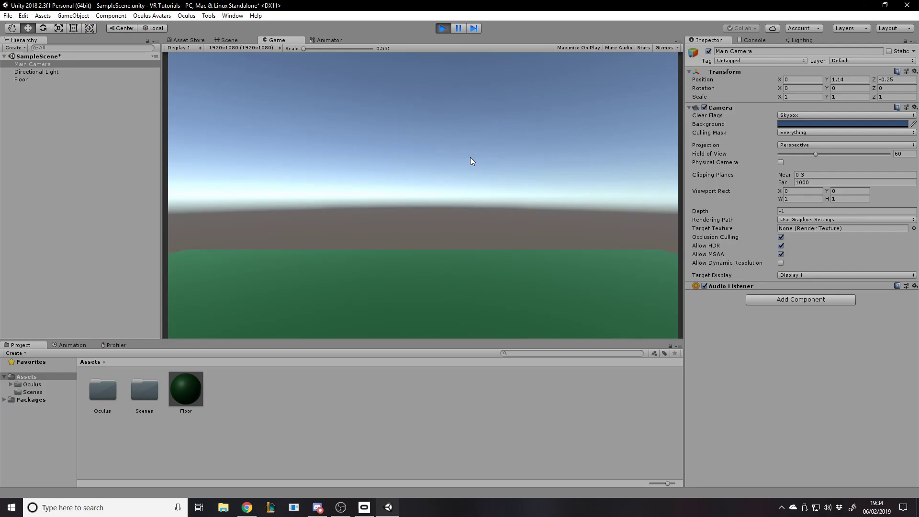
left_click(443, 28)
Enable Virtual Reality Supported under XR Settings in the project's Player settings.
left_click(8, 16)
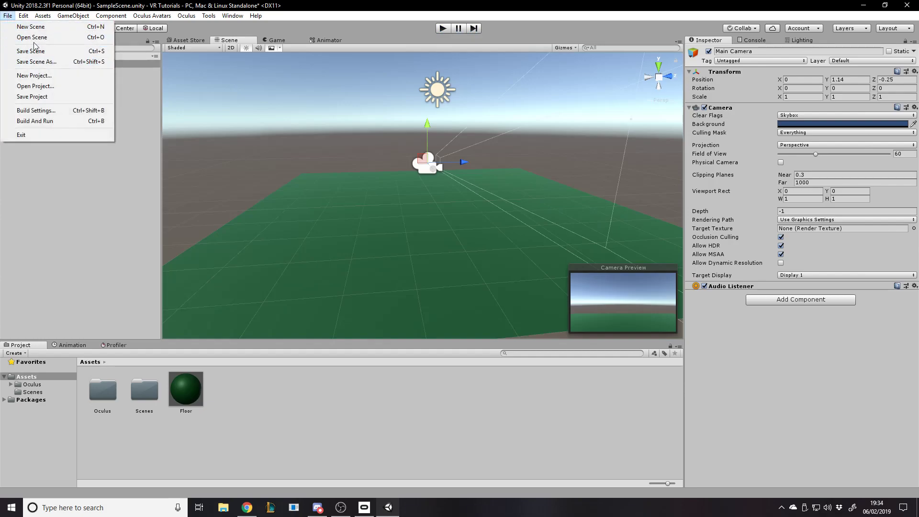
mouse_move(23, 15)
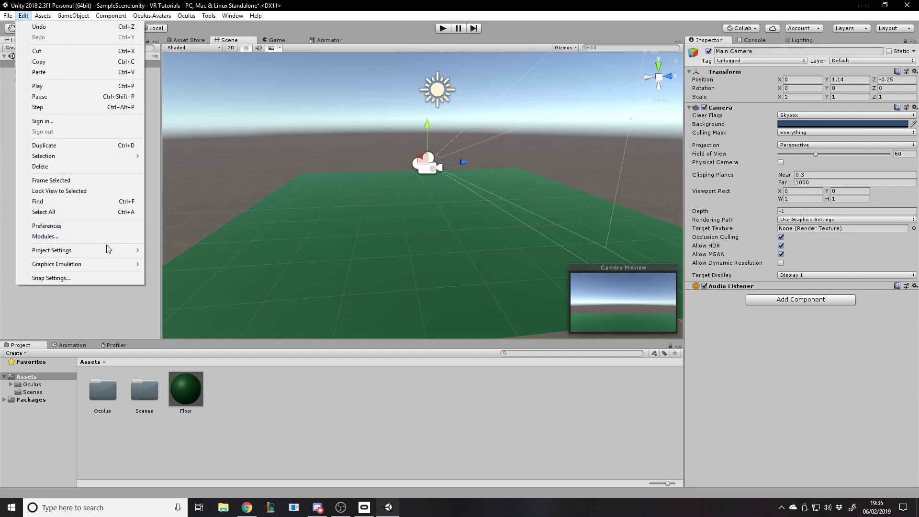
mouse_move(118, 250)
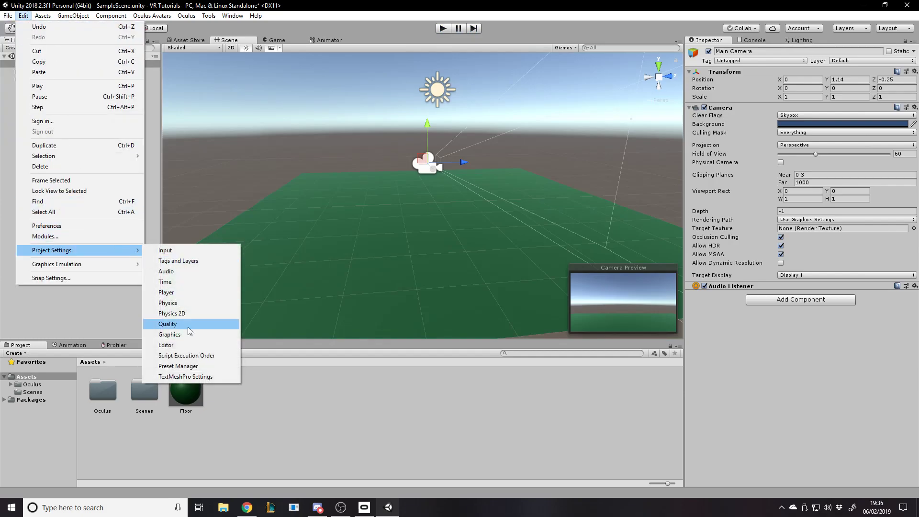
left_click(195, 292)
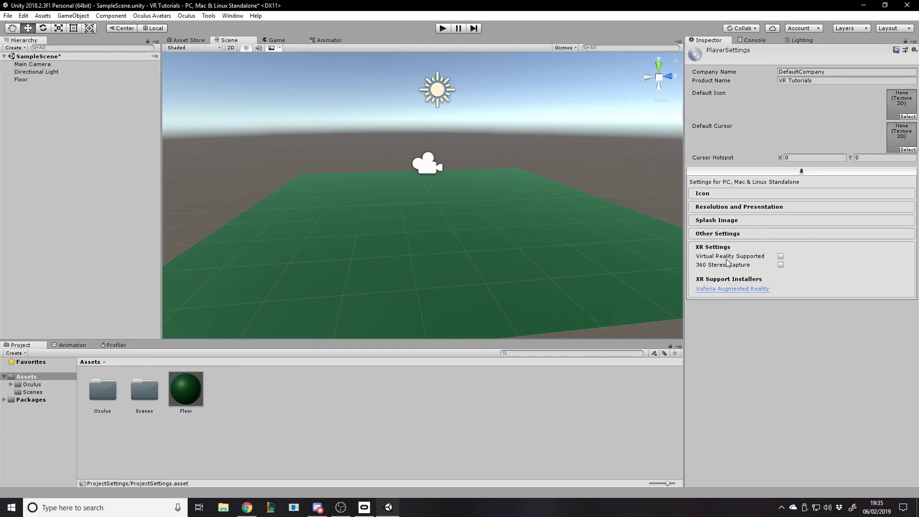
left_click(779, 256)
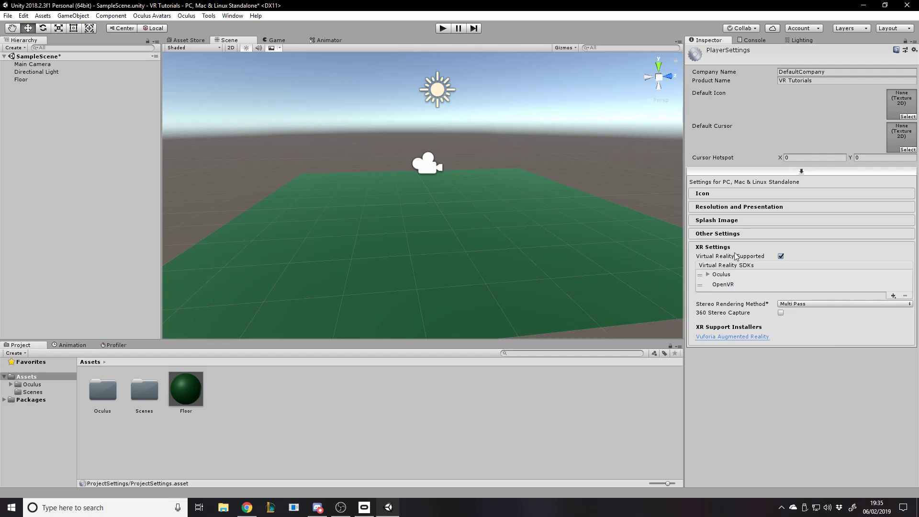
Check which additional Virtual Reality SDKs are available, without adding any, and leave the Player settings.
left_click(893, 296)
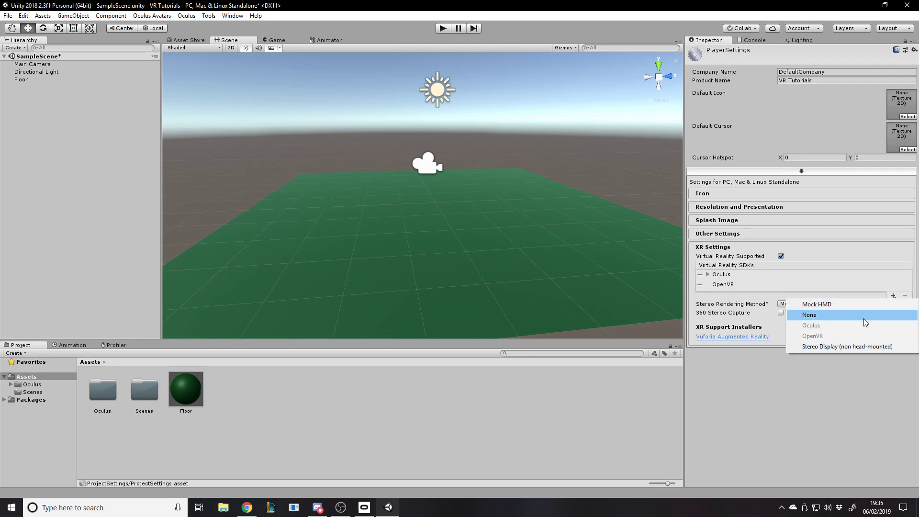
left_click(819, 406)
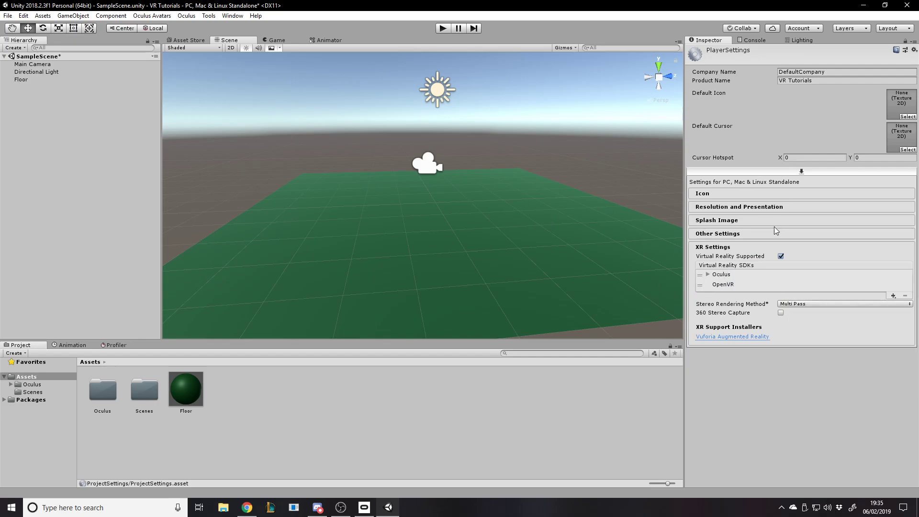
left_click(503, 81)
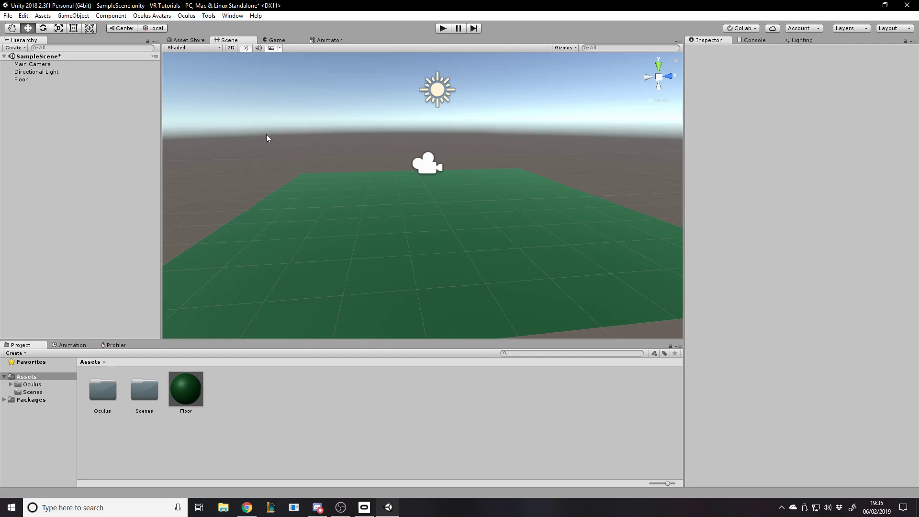
Switch to the Oculus app, check the Unknown Sources option in its General settings, and close the app window.
left_click(364, 507)
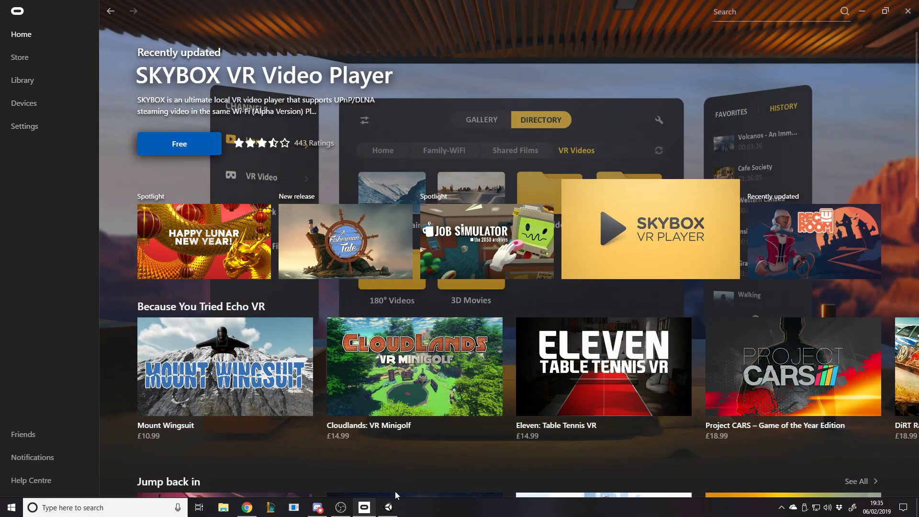
mouse_move(364, 498)
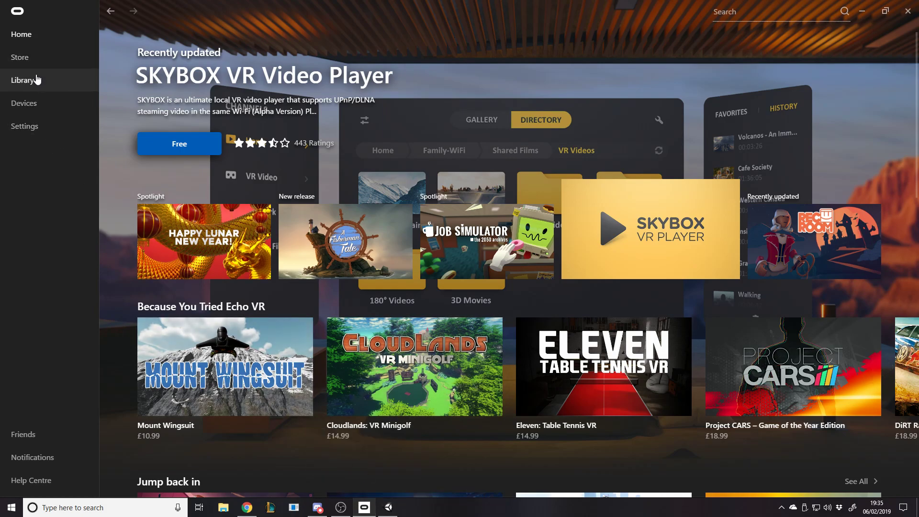
left_click(45, 126)
left_click(303, 59)
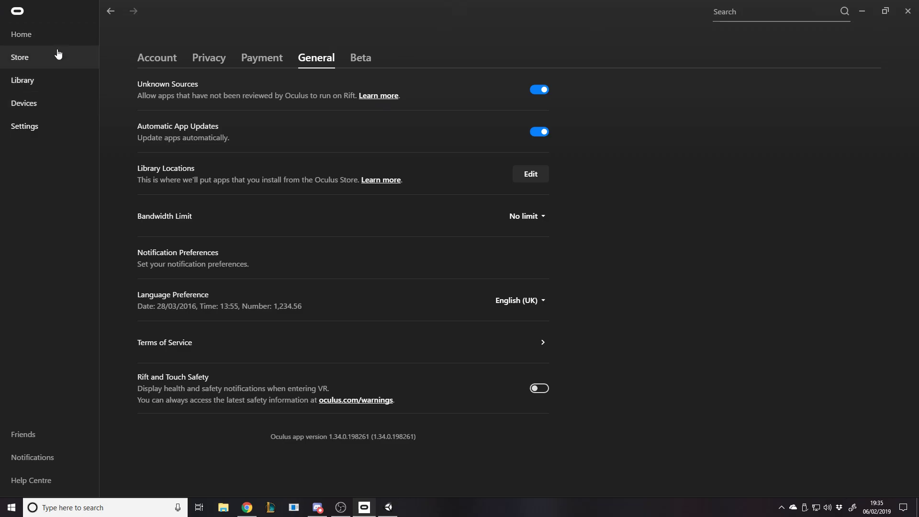
left_click(30, 44)
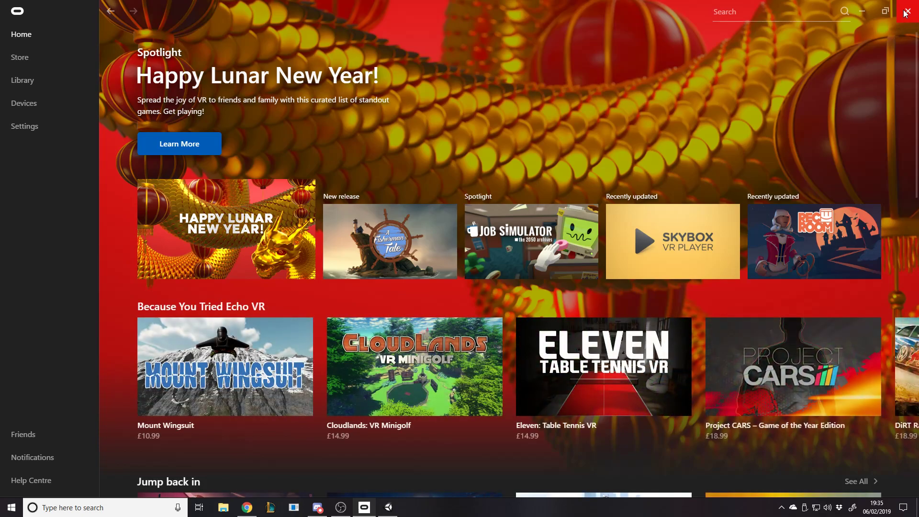
left_click(906, 11)
Test the scene in Play mode with the Game view maximized, then stop the playback.
left_click(442, 28)
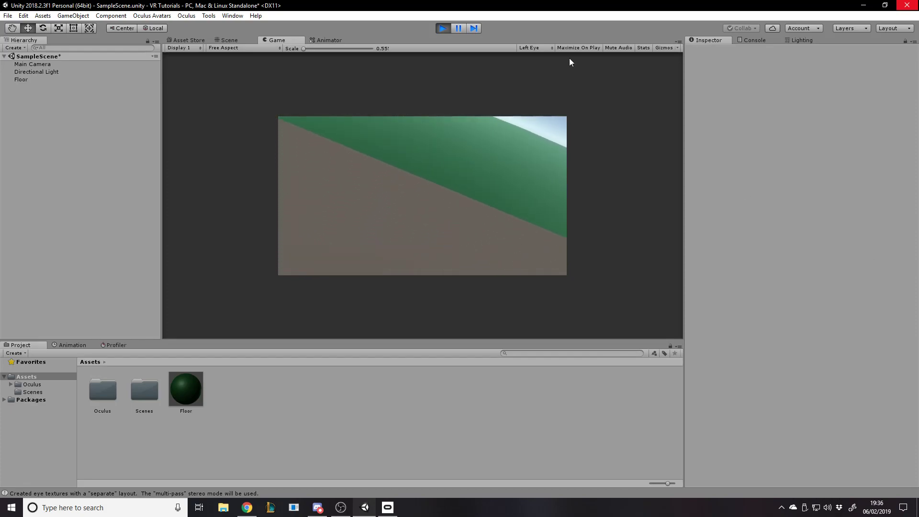
left_click(678, 42)
left_click(703, 77)
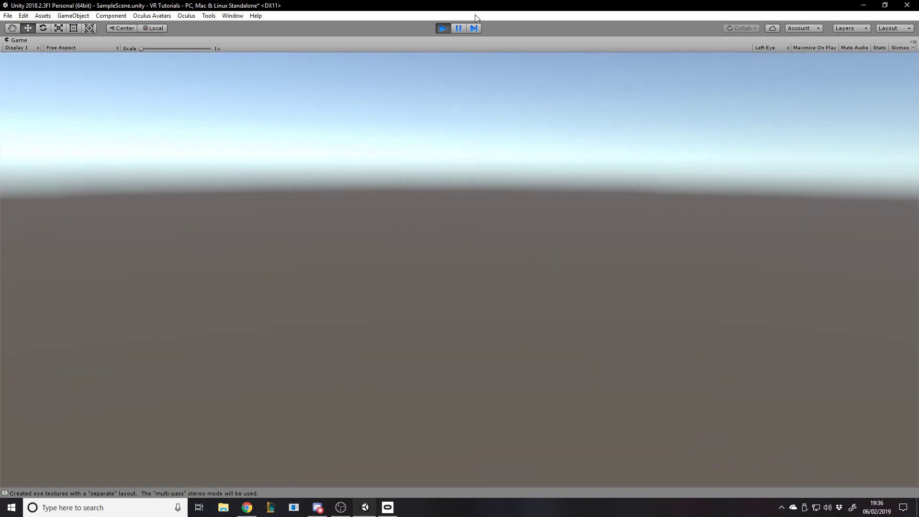
left_click(443, 27)
Clear the Console messages and return to the Inspector.
left_click(760, 41)
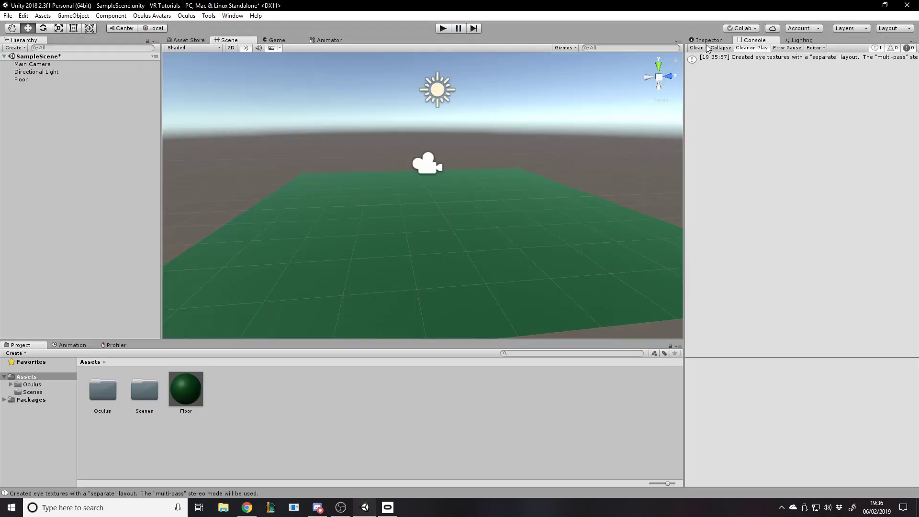
left_click(696, 48)
left_click(706, 40)
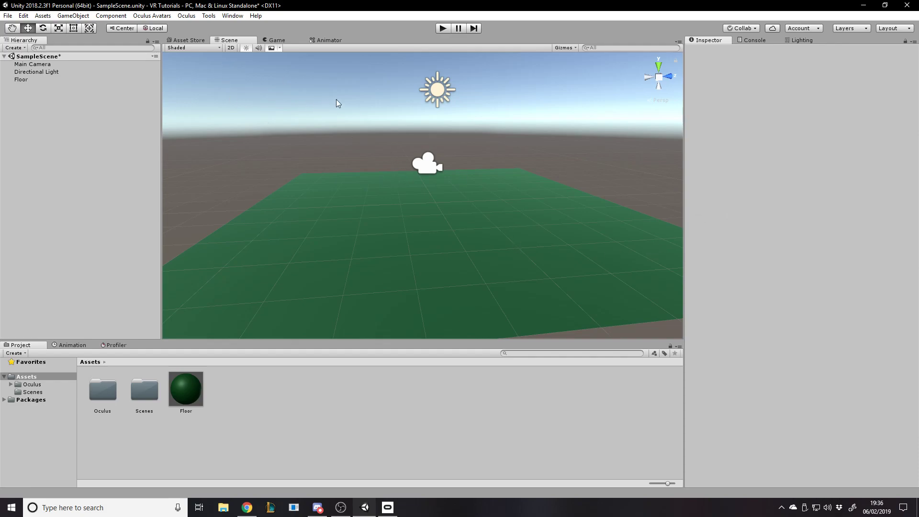
Search the Asset Store for "oculus" and open the Oculus Integration package page.
left_click(192, 40)
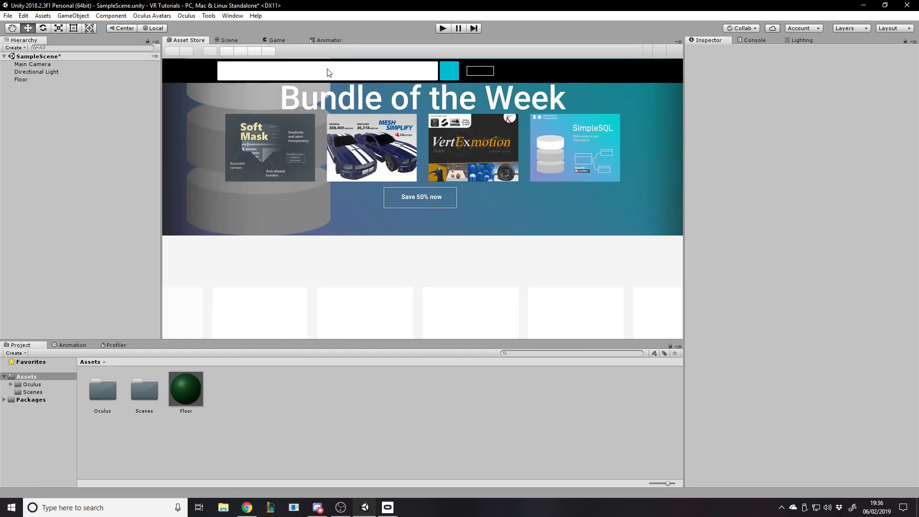
left_click(328, 72)
type("oc")
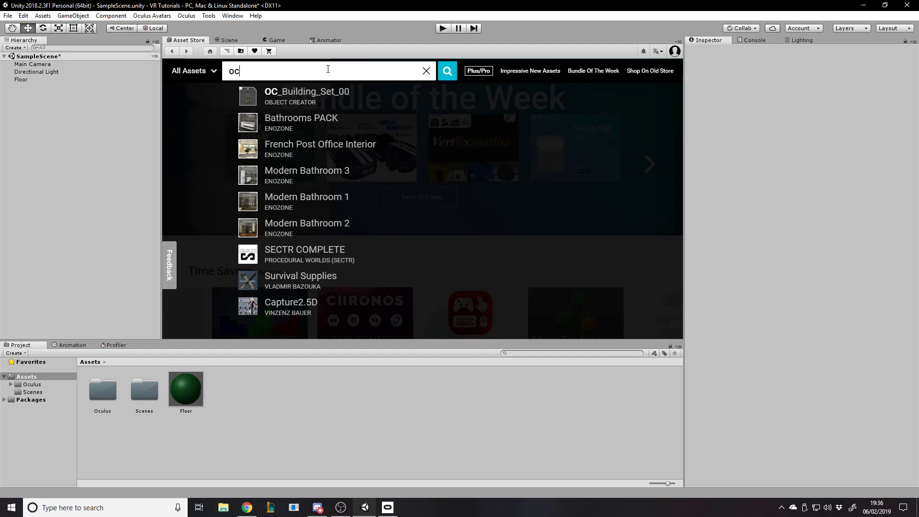
type("ulus")
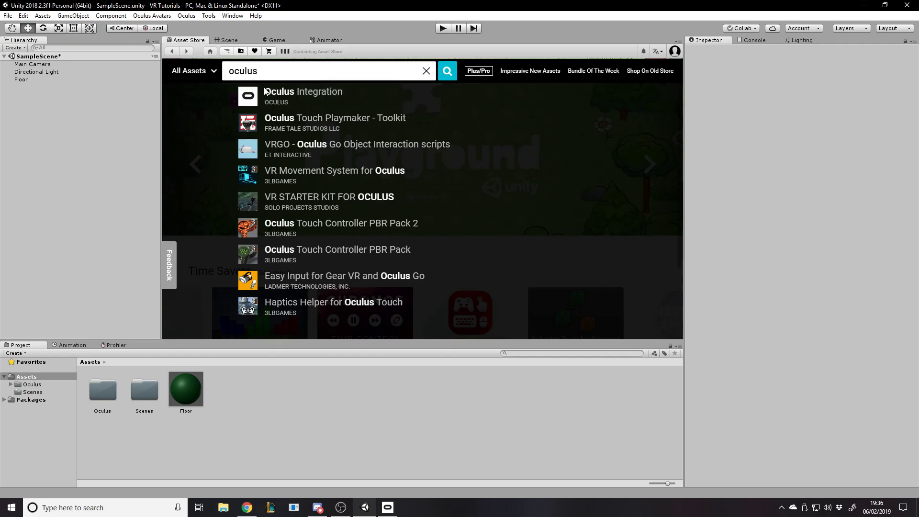
left_click(266, 91)
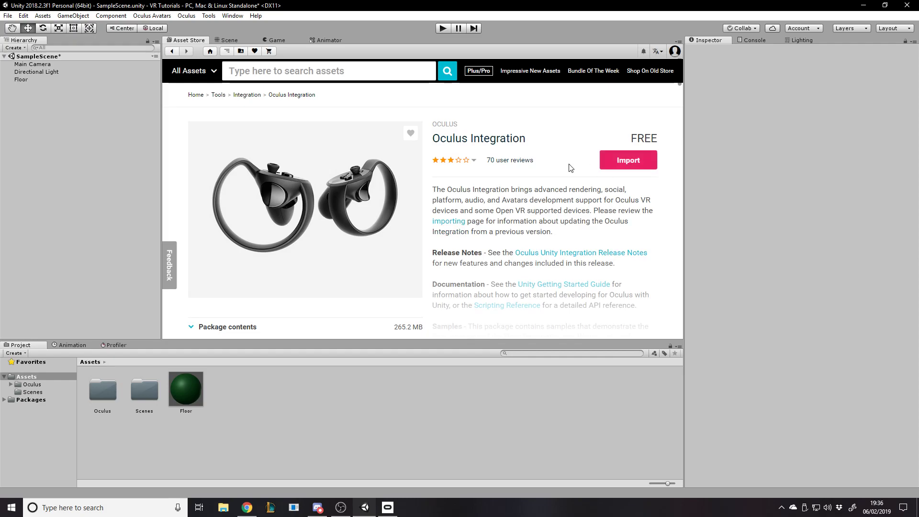
Open the import list of the Oculus Integration package, review its contents, and cancel the import.
left_click(635, 172)
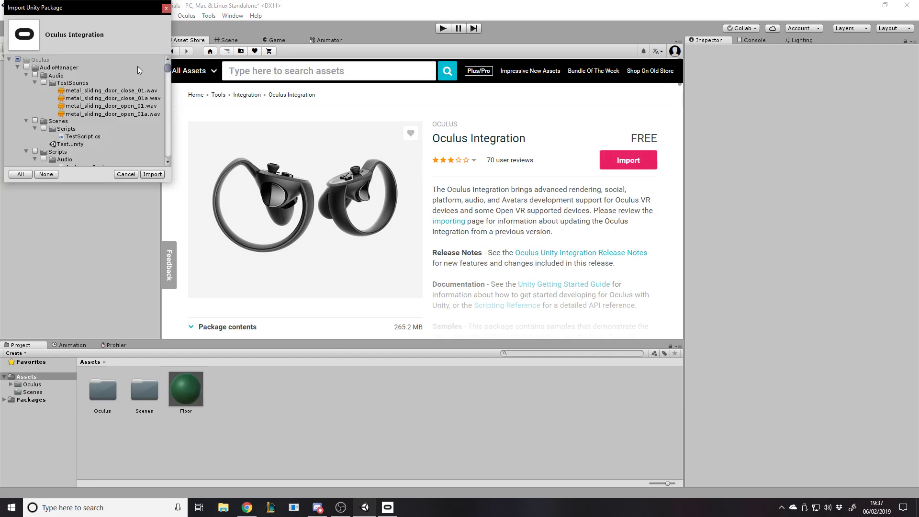
left_click_drag(169, 67, 180, 47)
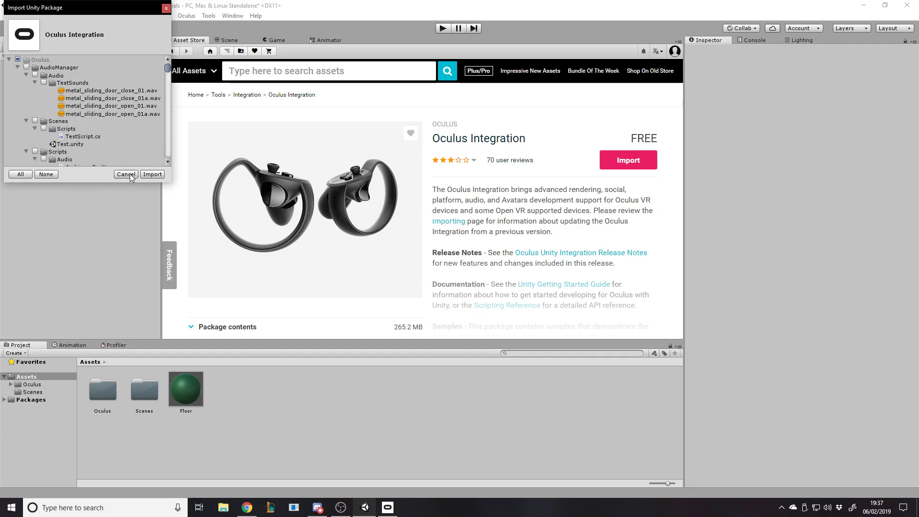
left_click(130, 175)
right_click(201, 45)
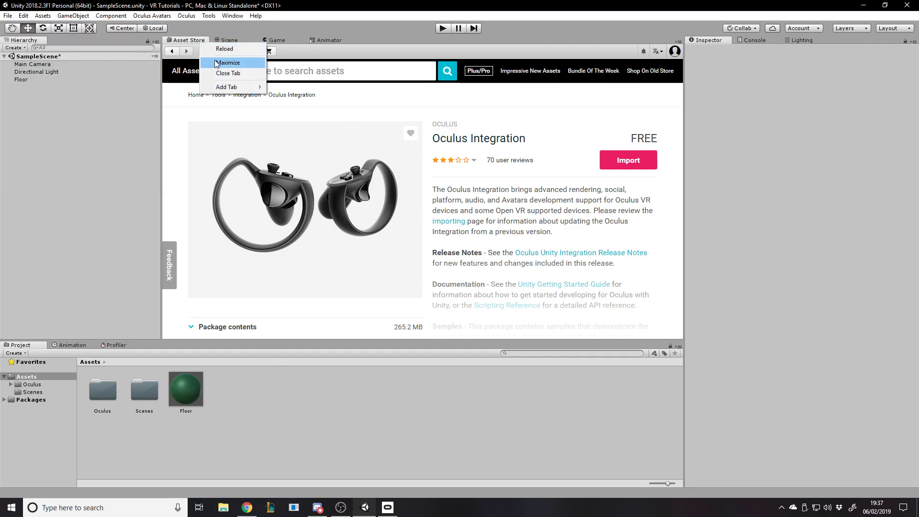
left_click(192, 43)
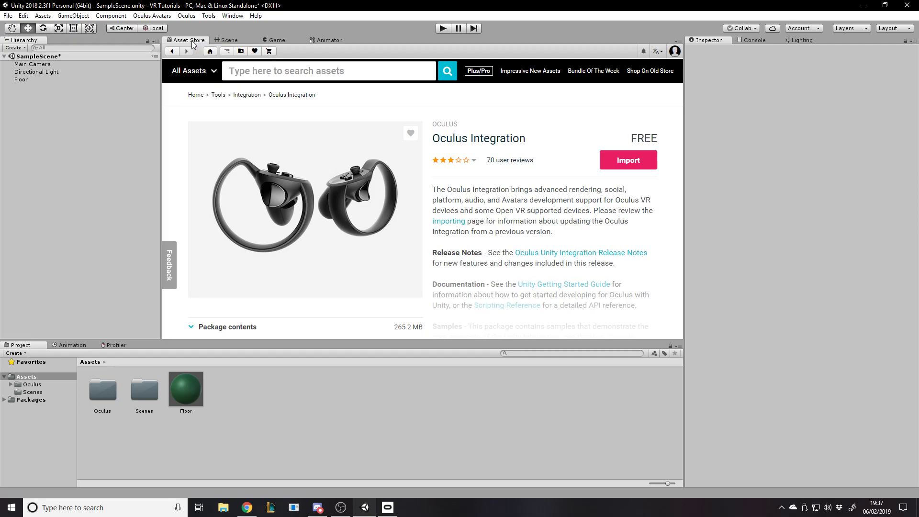
left_click(232, 15)
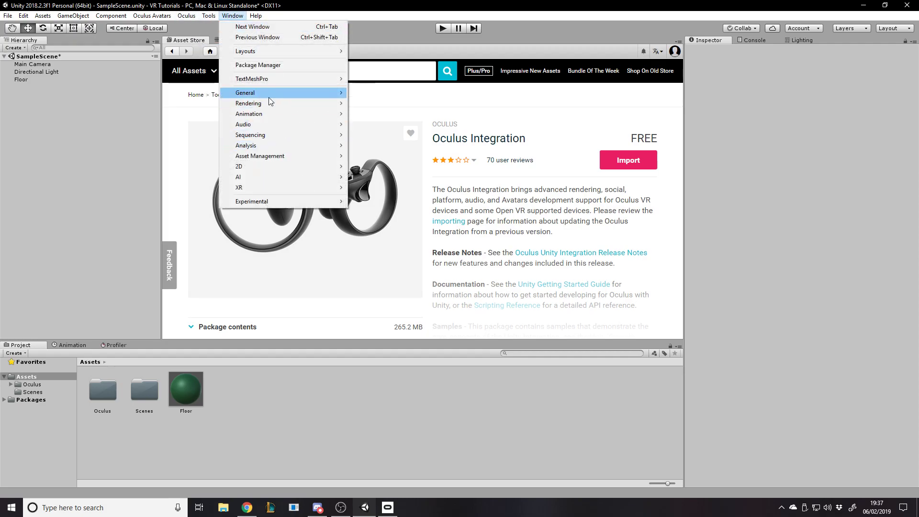
mouse_move(268, 93)
left_click(423, 175)
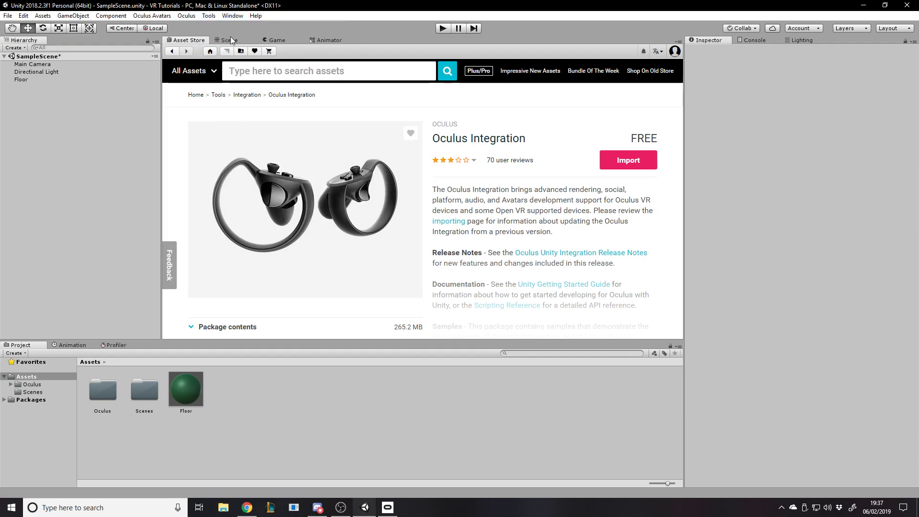
right_click(192, 41)
left_click(216, 48)
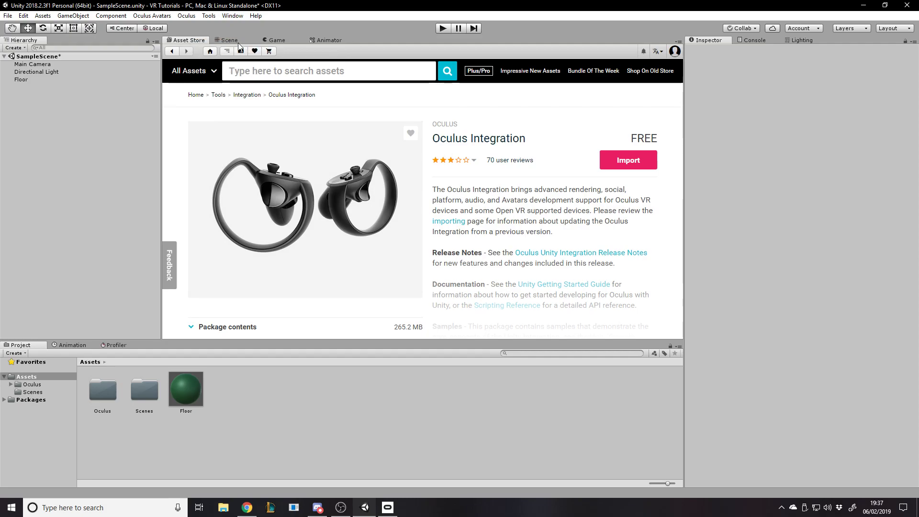
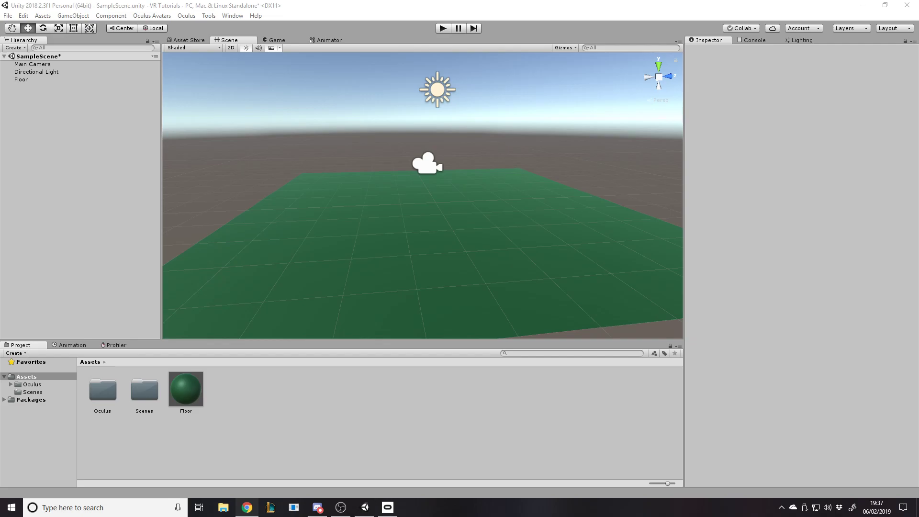
Run the scene in Play mode, observe the Main Camera's movement in the Scene view, and stop the playback.
left_click(397, 152)
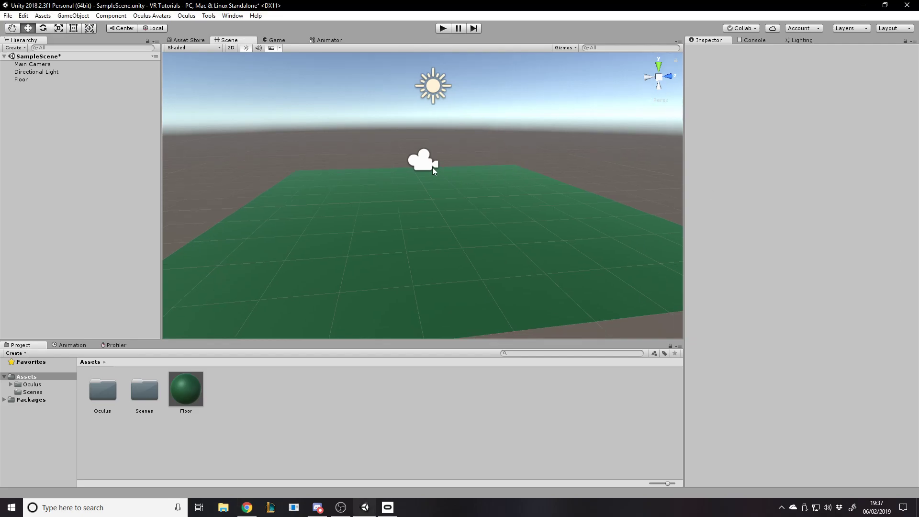
left_click(432, 168)
left_click(455, 53)
key("ctrl+p")
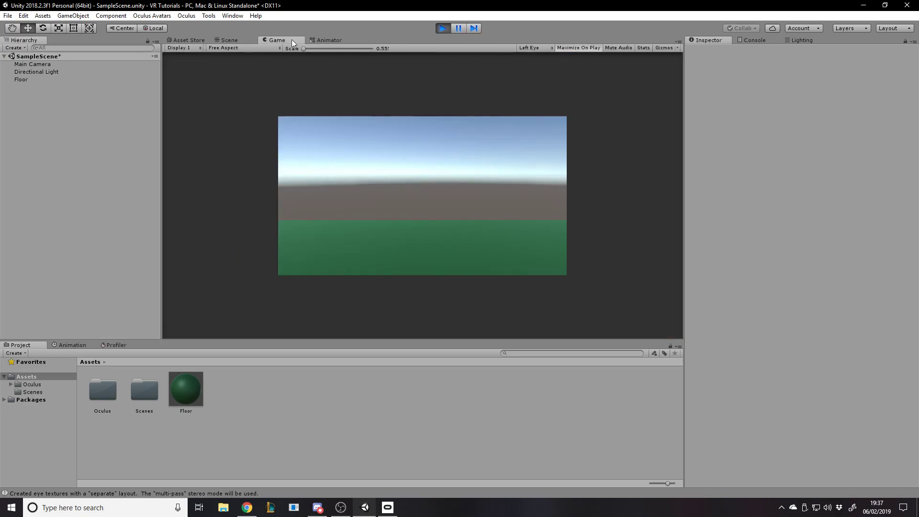
left_click(229, 40)
left_click(419, 161)
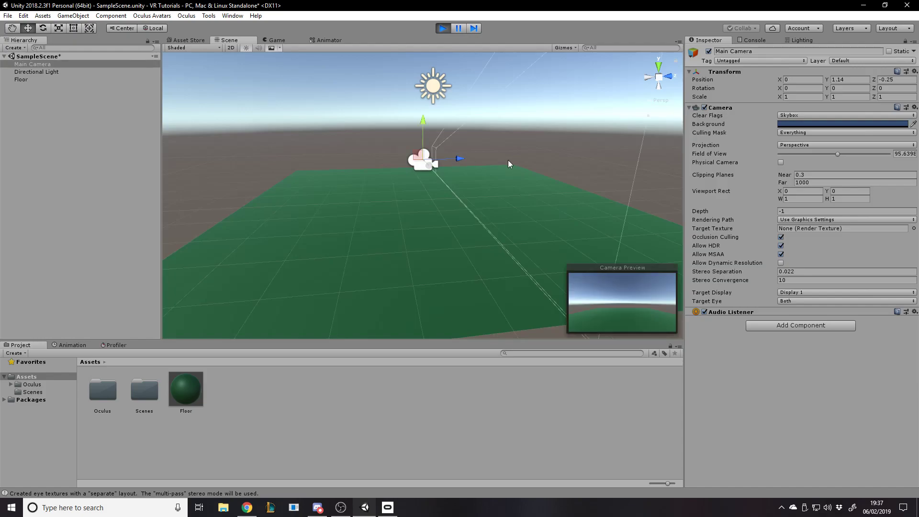
right_click_drag(509, 163, 467, 135)
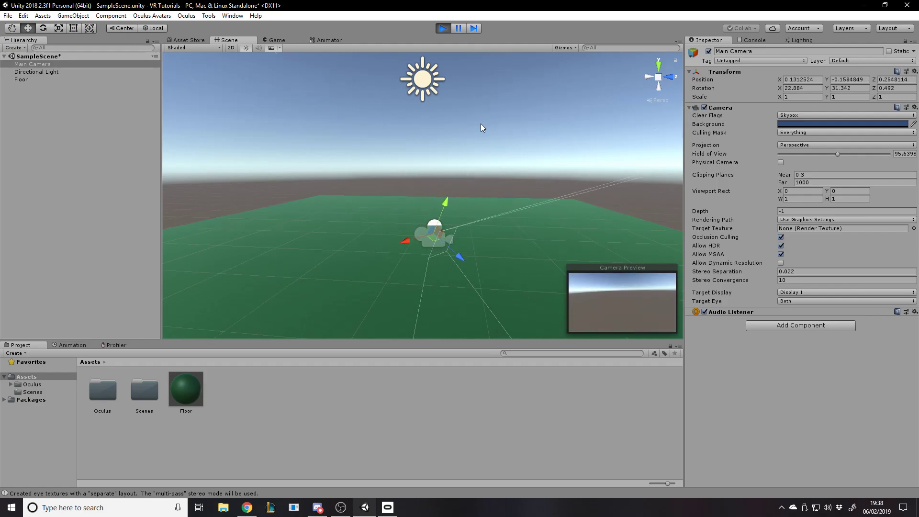
left_click(442, 29)
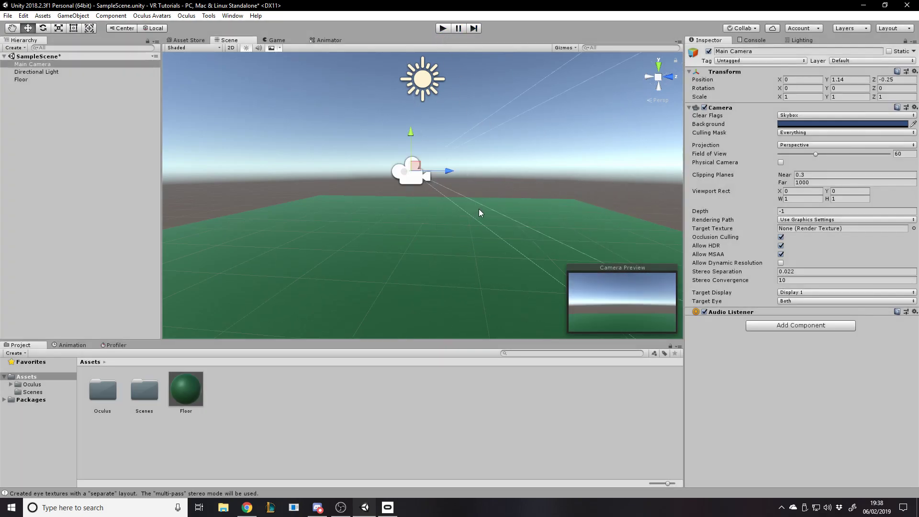
Delete the Main Camera from the scene.
left_click(58, 64)
key("Delete")
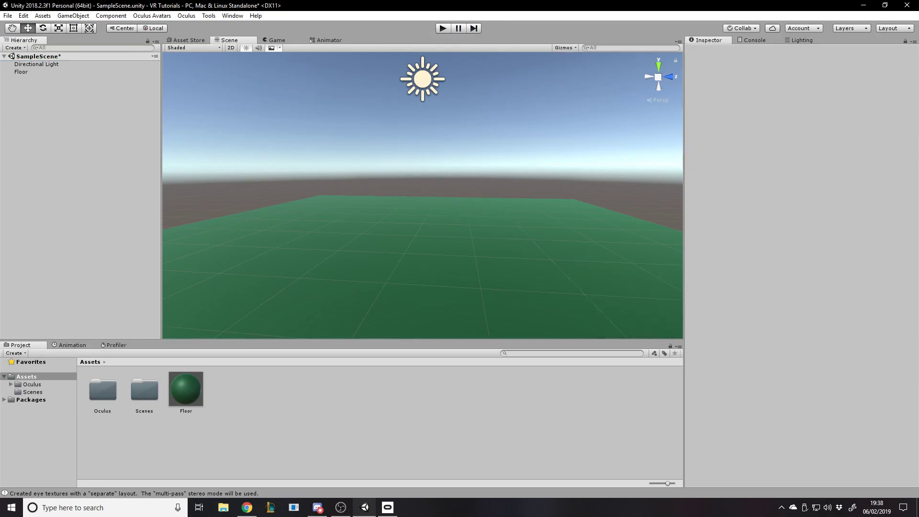
key("alt+Tab")
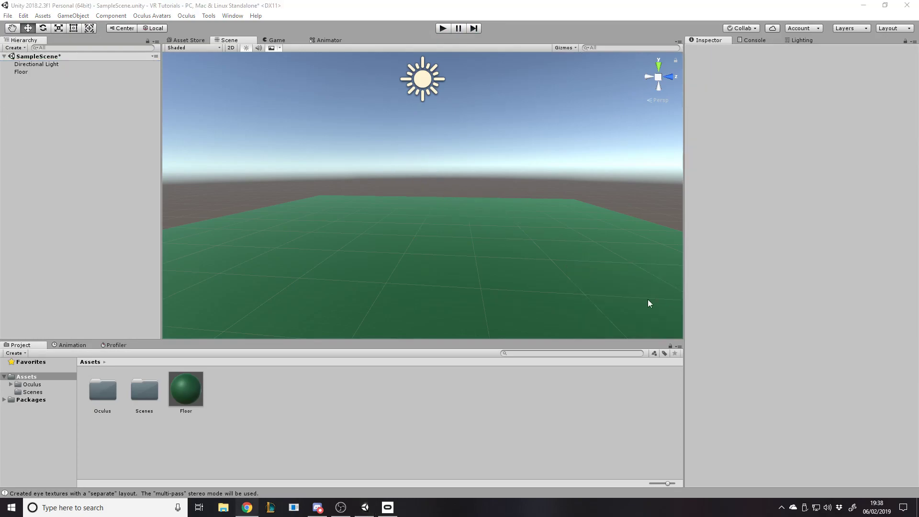
Find the OVRPlayerController prefab by searching the project assets for "ovrpla" and place it on the floor in the scene.
left_click(582, 351)
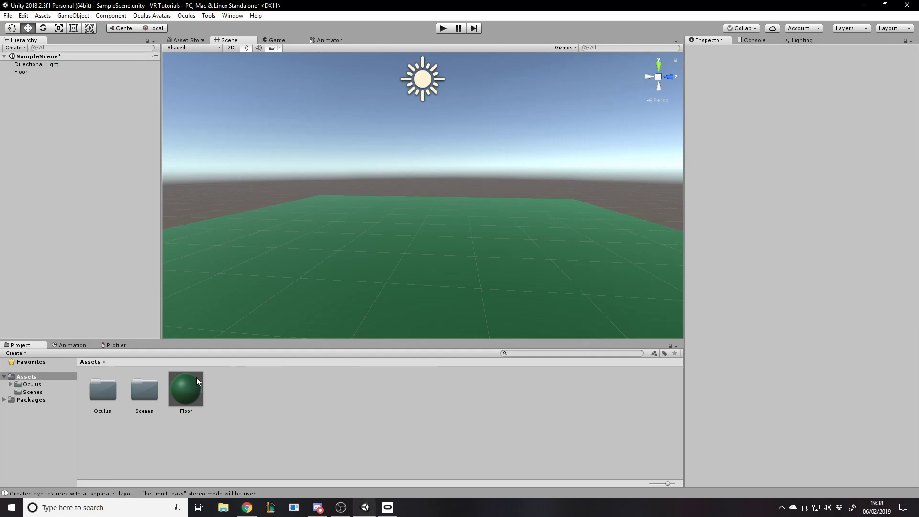
double_click(93, 384)
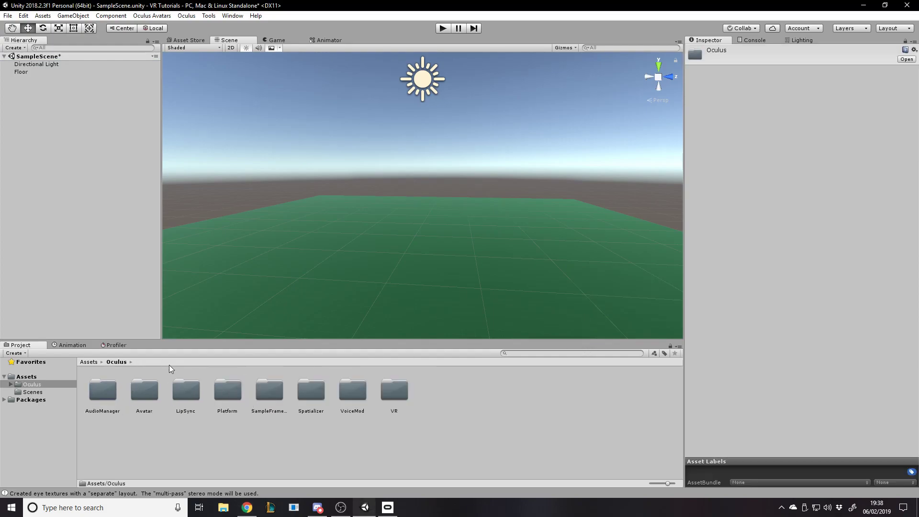
left_click(89, 363)
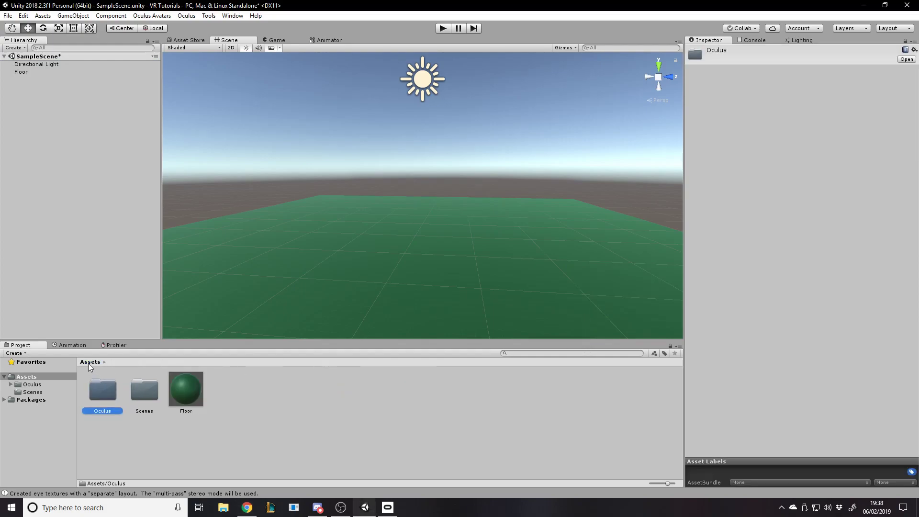
left_click(584, 357)
type("ovr")
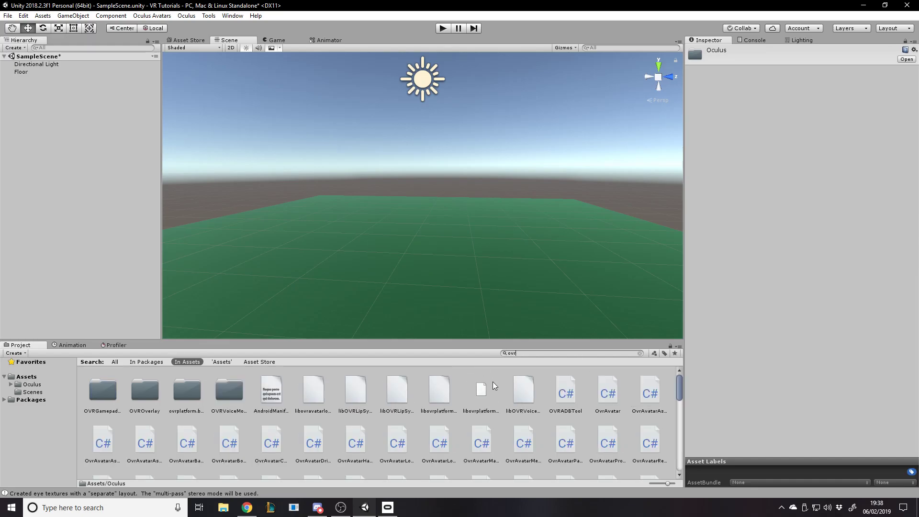
type("pla")
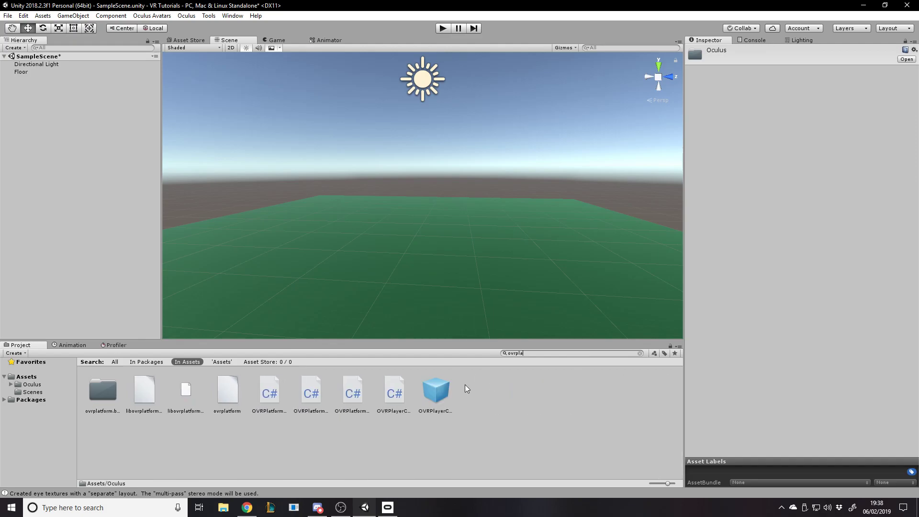
left_click(443, 390)
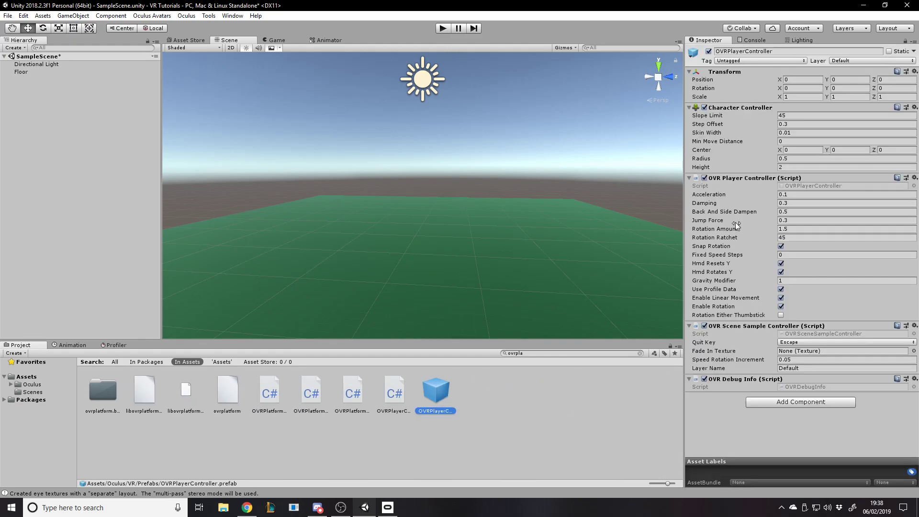
left_click_drag(433, 397, 424, 254)
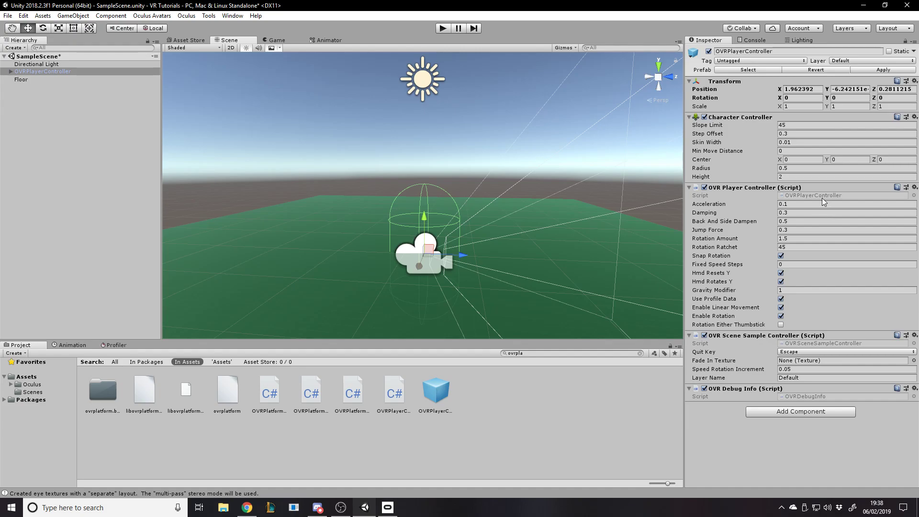
left_click(639, 353)
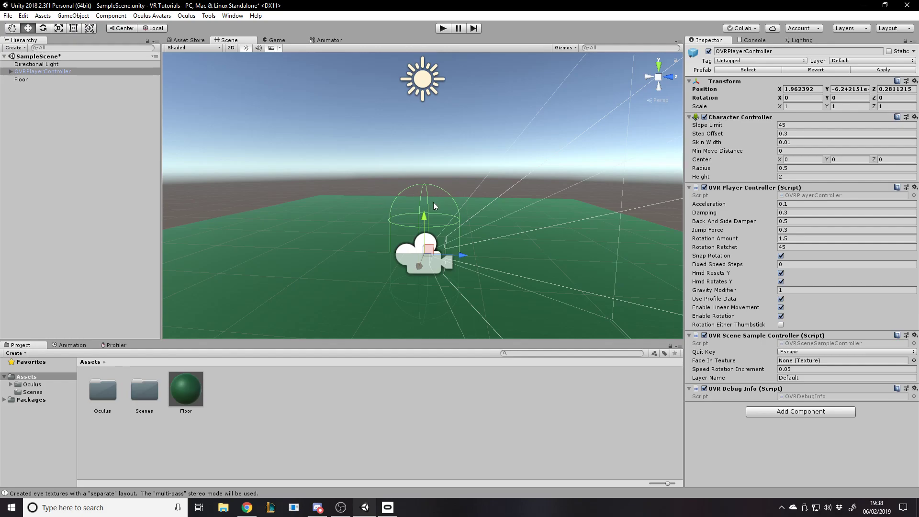
Reset the OVRPlayerController's transform and set its Y position to 1.
left_click(906, 81)
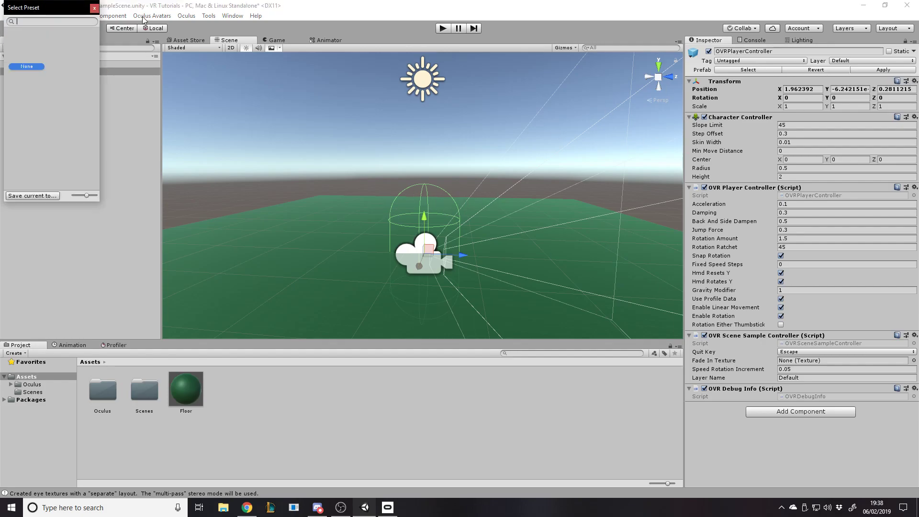
left_click(95, 9)
left_click(911, 89)
left_click(914, 81)
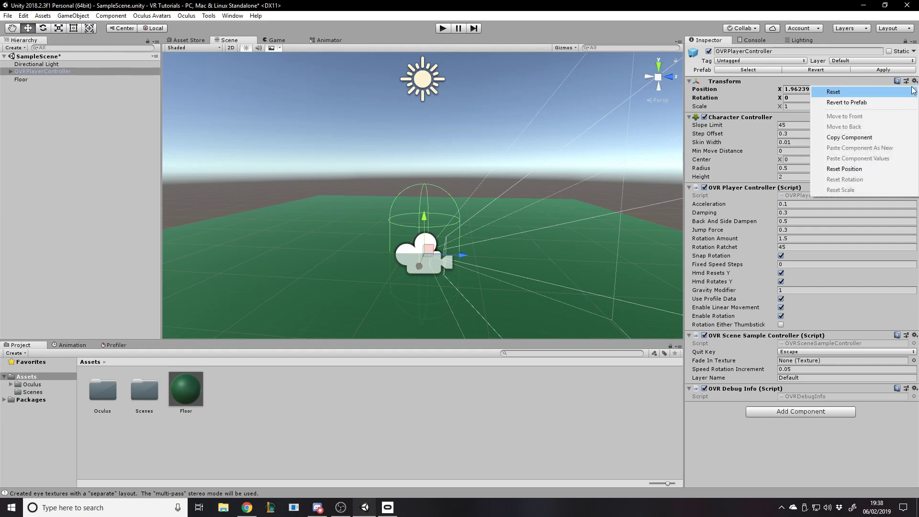
left_click(869, 95)
left_click(849, 89)
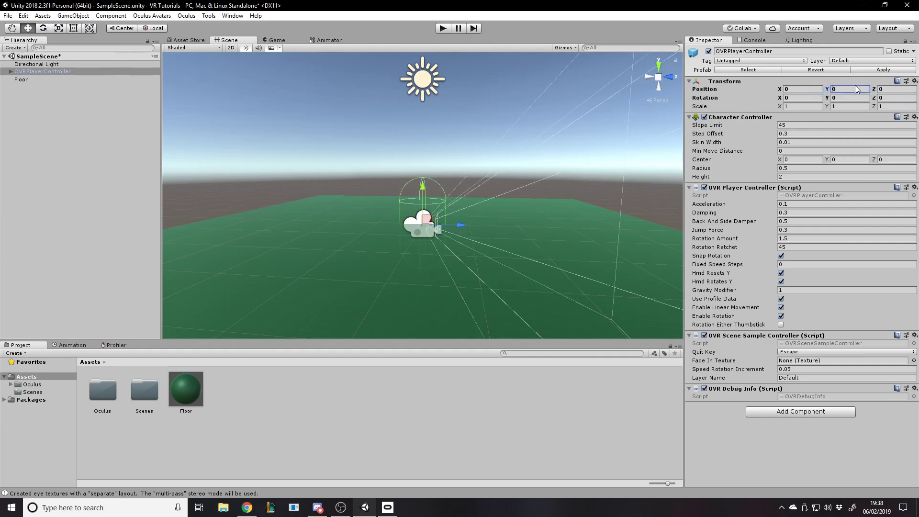
type("1")
Test the scene in Play mode, leave the maximized Game view to observe the OVRPlayerController in the Scene view, and stop the playback.
left_click(446, 28)
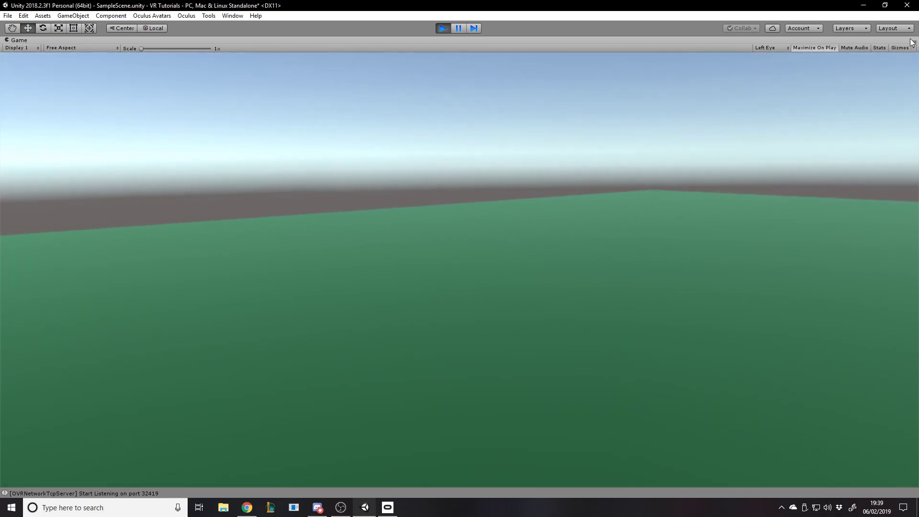
left_click(914, 42)
left_click(862, 77)
left_click(229, 40)
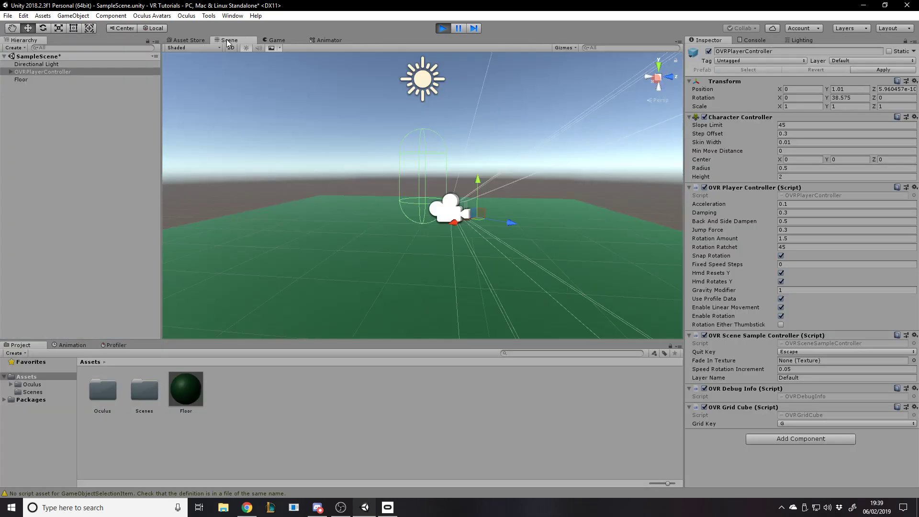
right_click_drag(518, 169, 528, 169)
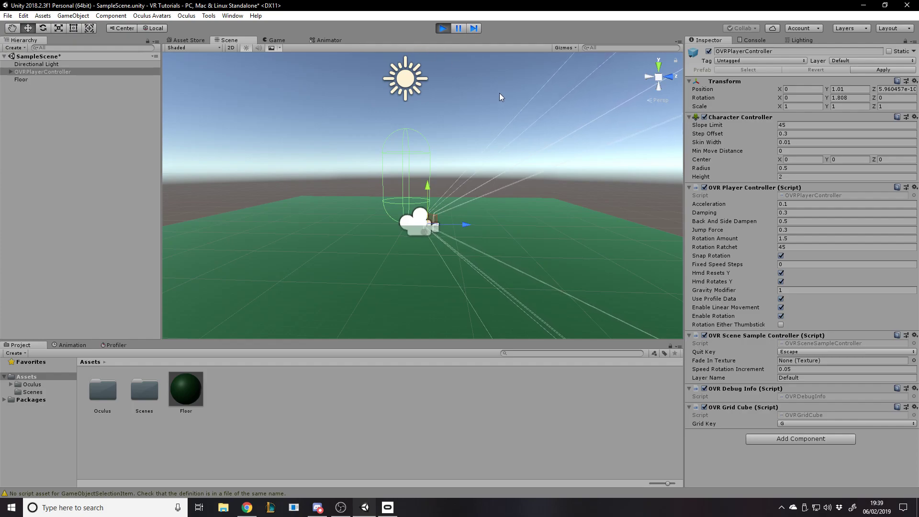
left_click(443, 28)
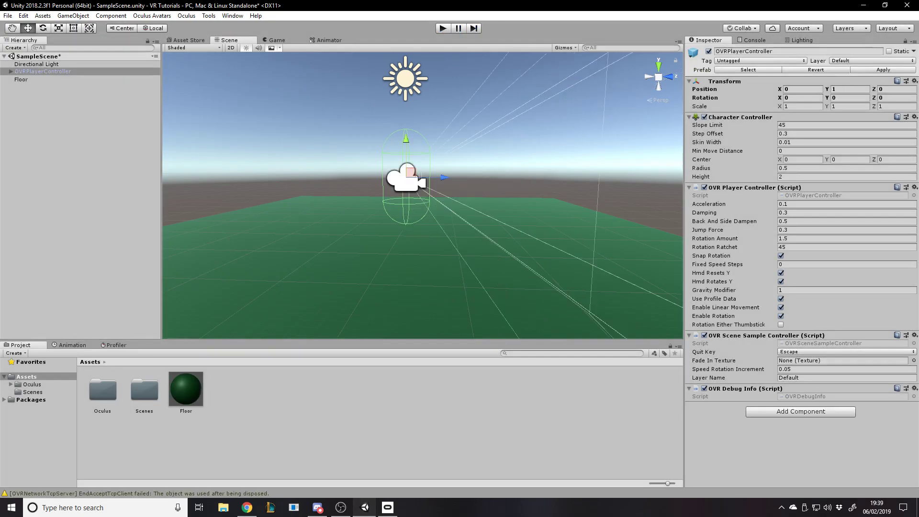
key("alt+Tab")
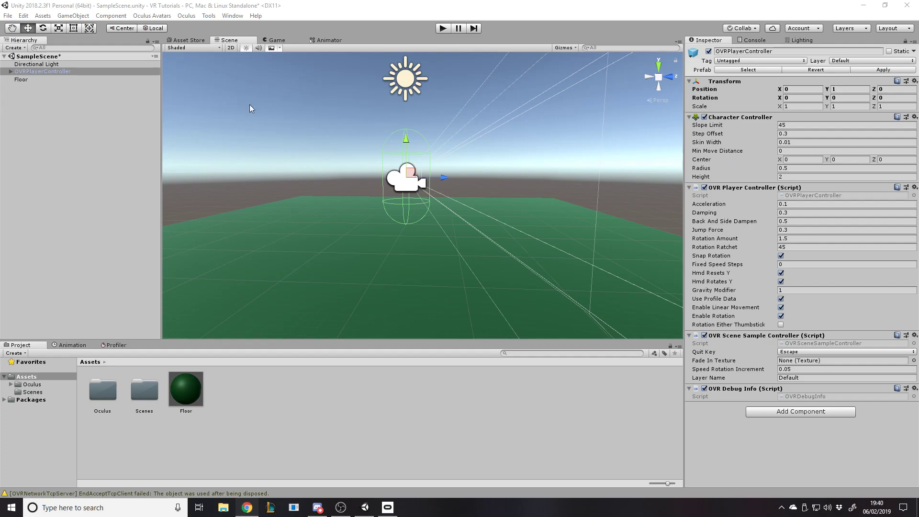
Expand the OVRPlayerController hierarchy through OVRCameraRig and TrackingSpace to reveal the eye, tracker and hand anchors.
left_click(11, 71)
left_click(23, 87)
left_click(17, 87)
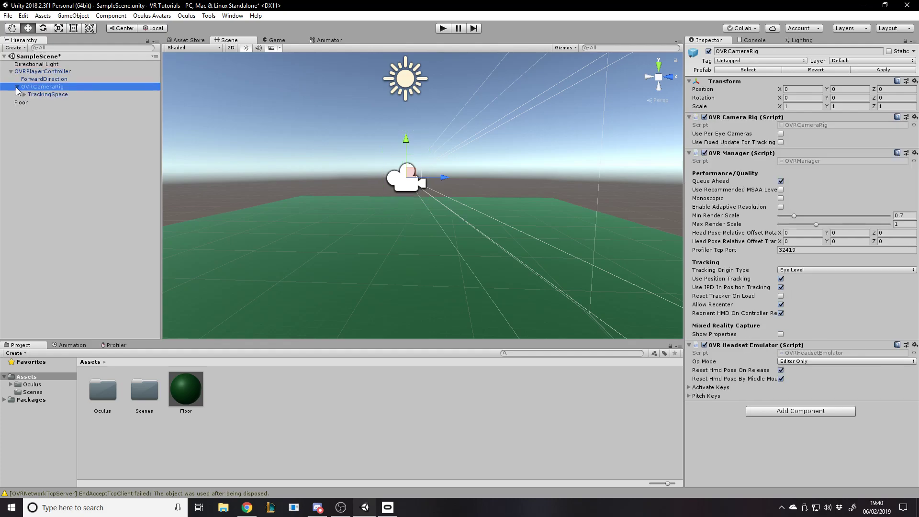
left_click(24, 95)
left_click(66, 196)
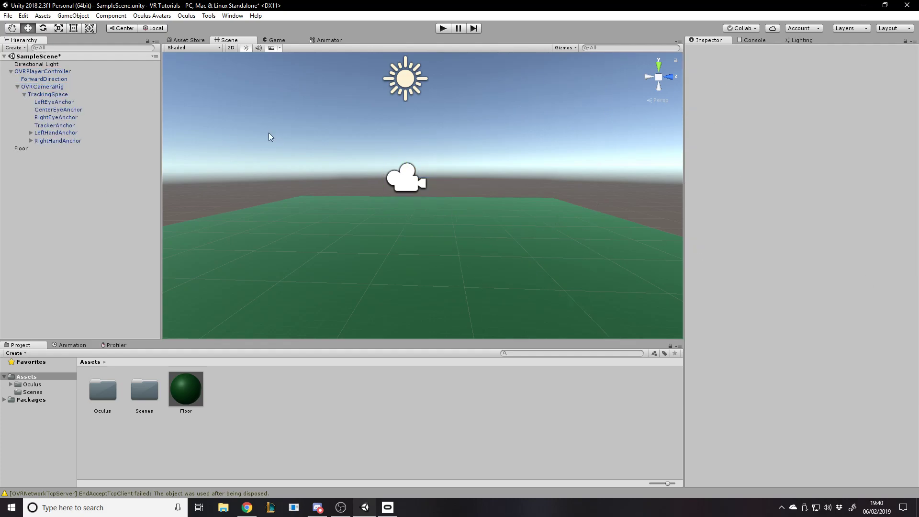
Set the OVRCameraRig's Tracking Origin Type to Floor Level in its OVR Manager component.
left_click(47, 88)
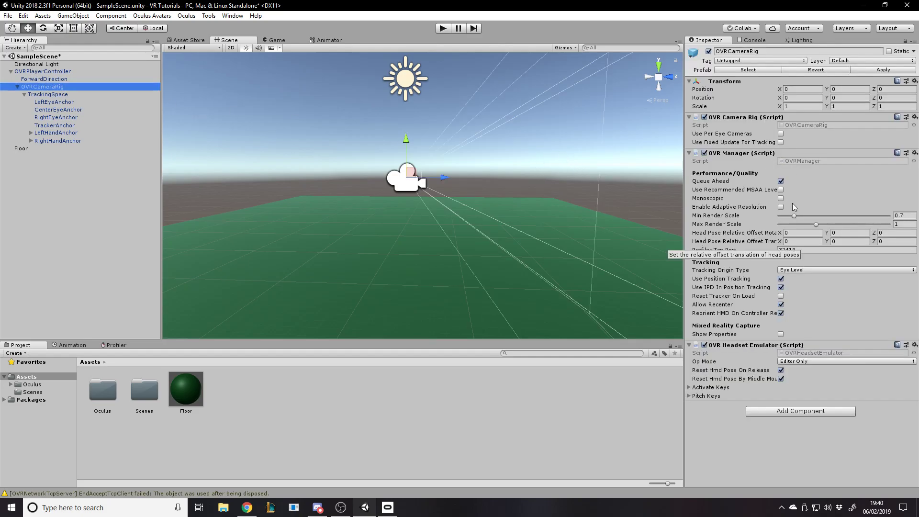
left_click(829, 269)
left_click(815, 294)
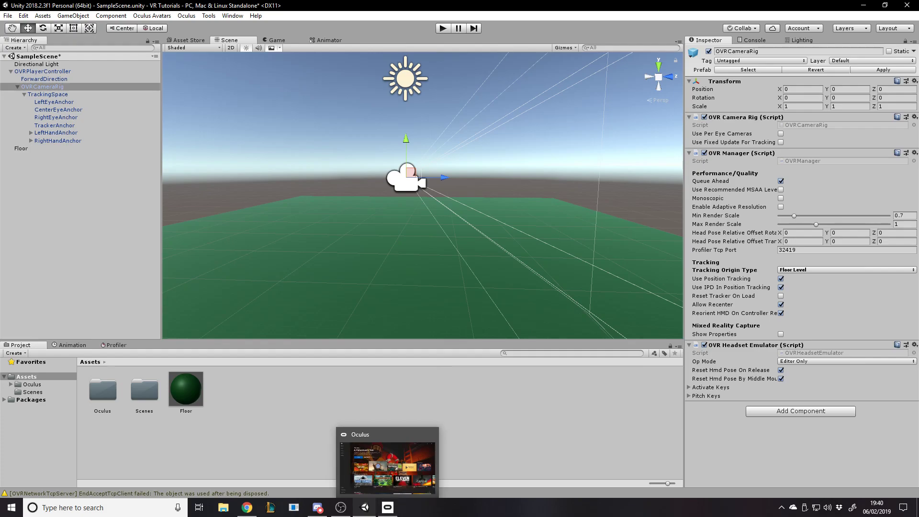
key("alt+Tab")
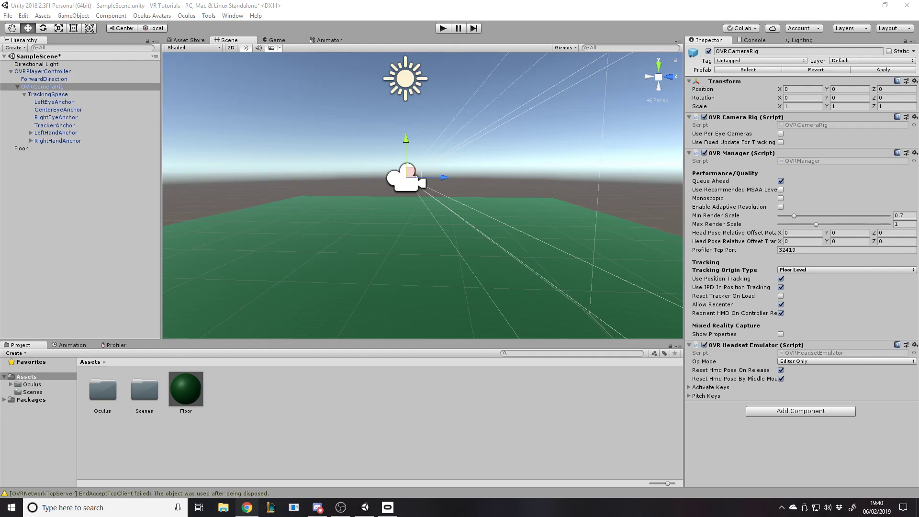
Test the scene in Play mode, inspect how OVRPlayerController's collider and OVRCameraRig follow the headset in the Scene view, and stop the playback.
left_click(442, 28)
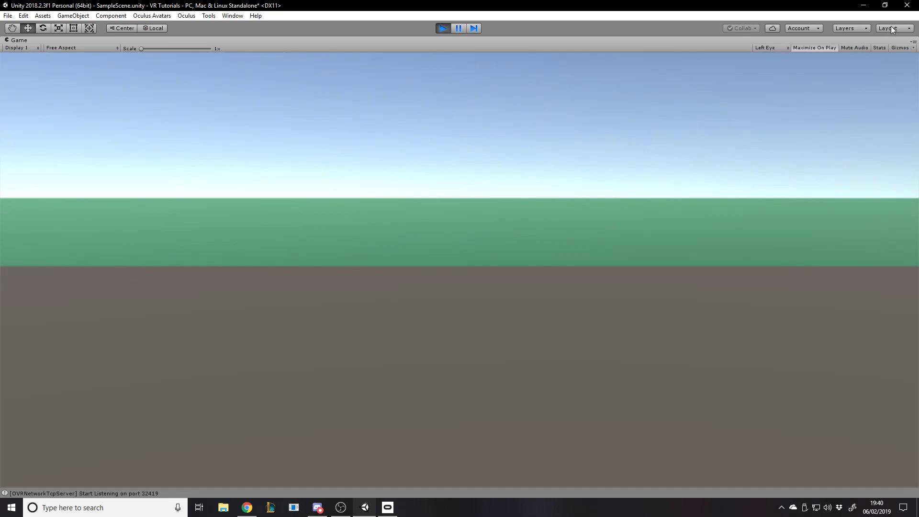
left_click(913, 44)
left_click(903, 74)
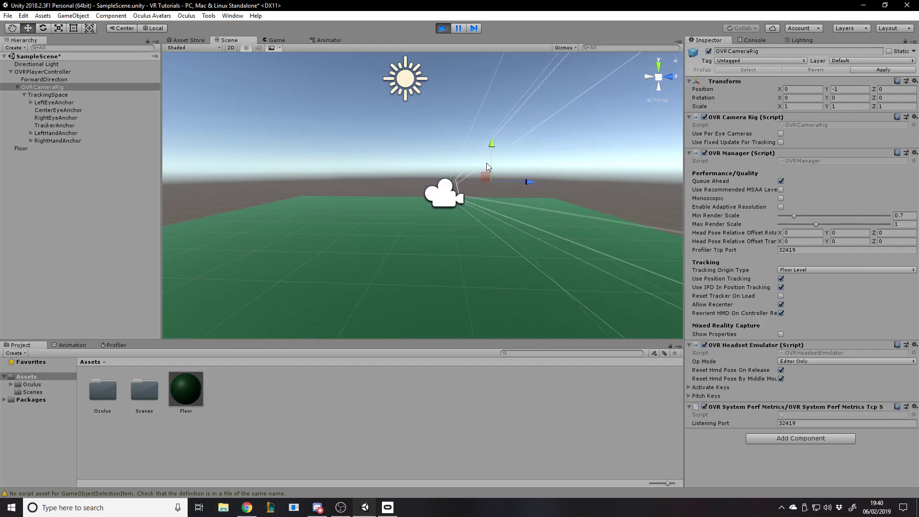
left_click(42, 71)
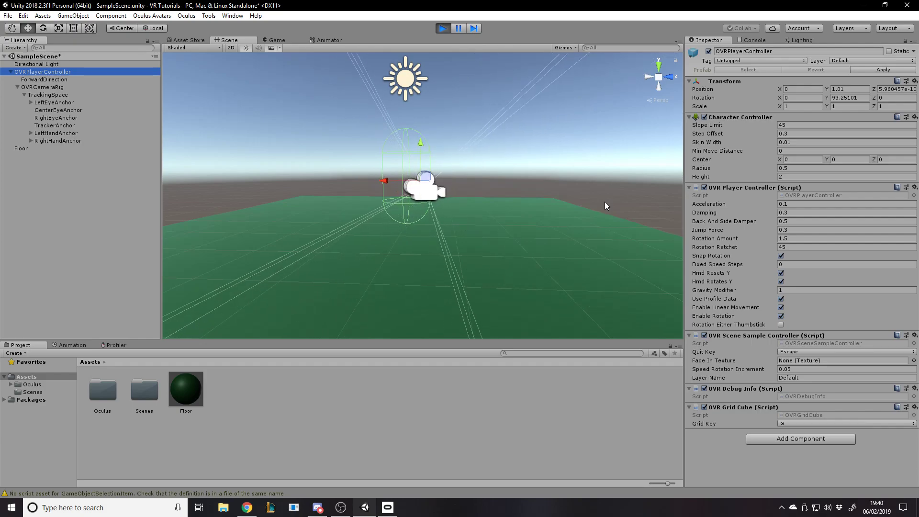
left_click_drag(604, 202, 615, 249, "alt")
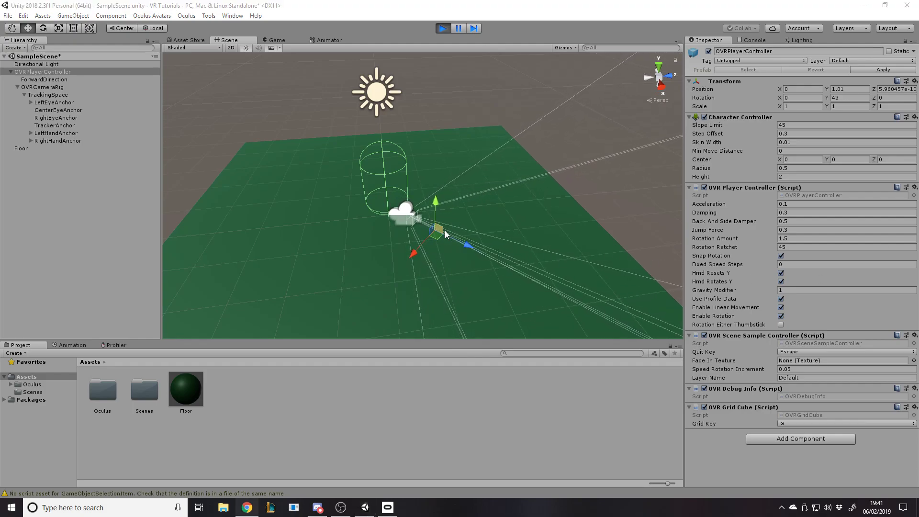
left_click(48, 88)
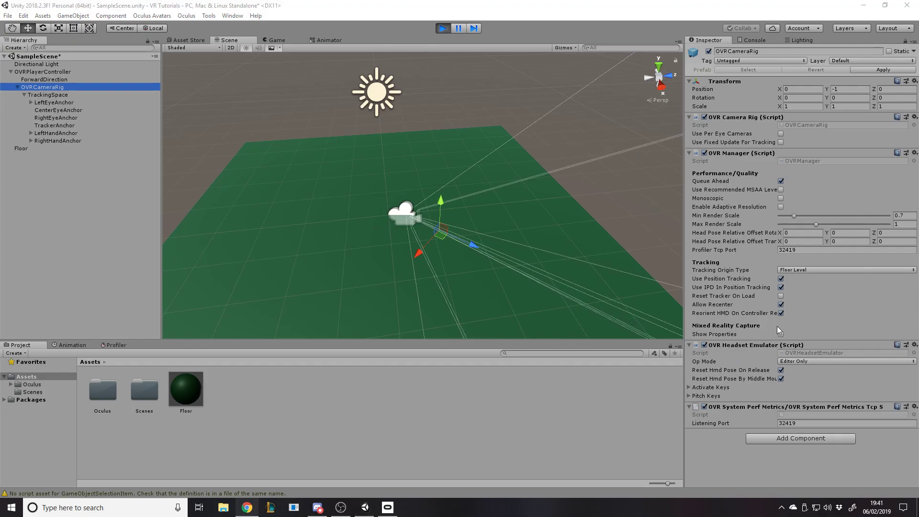
left_click(443, 30)
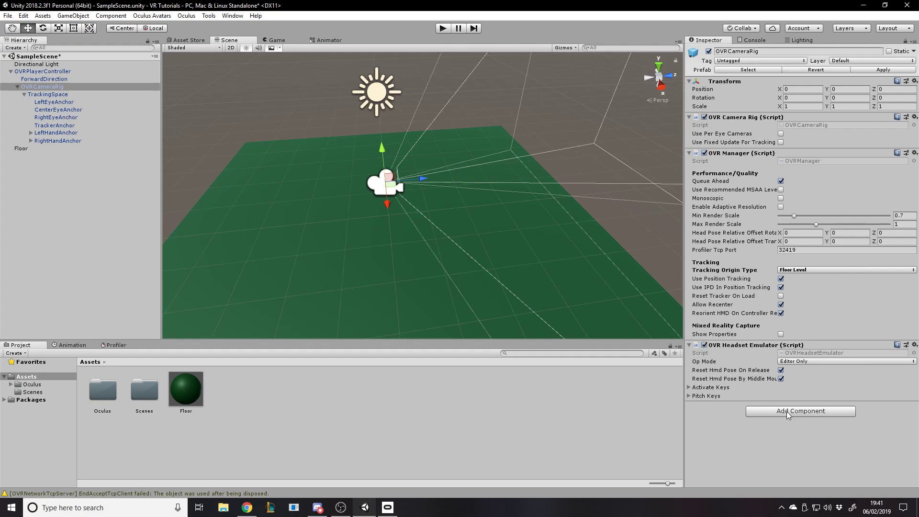
Add the Character Camera Constraint component to OVRPlayerController, finding it by searching the components for "cameraco".
left_click(786, 412)
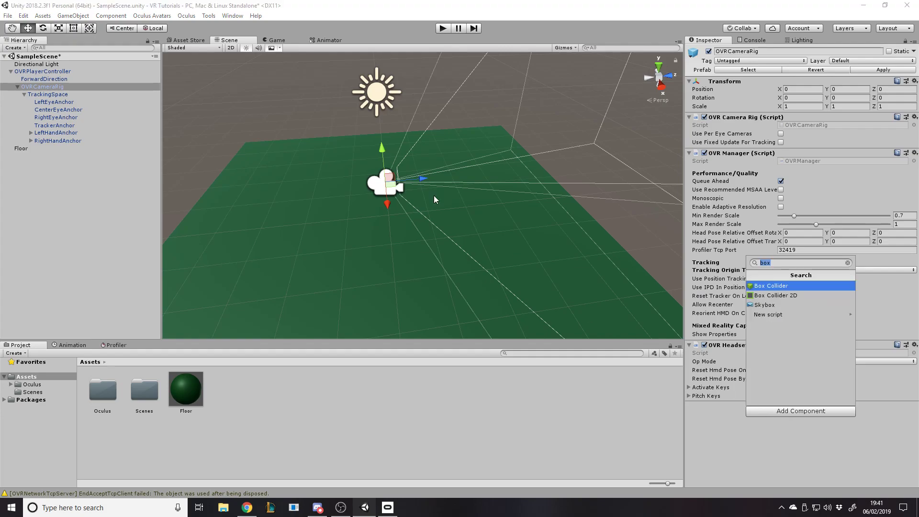
left_click(78, 78)
left_click(59, 72)
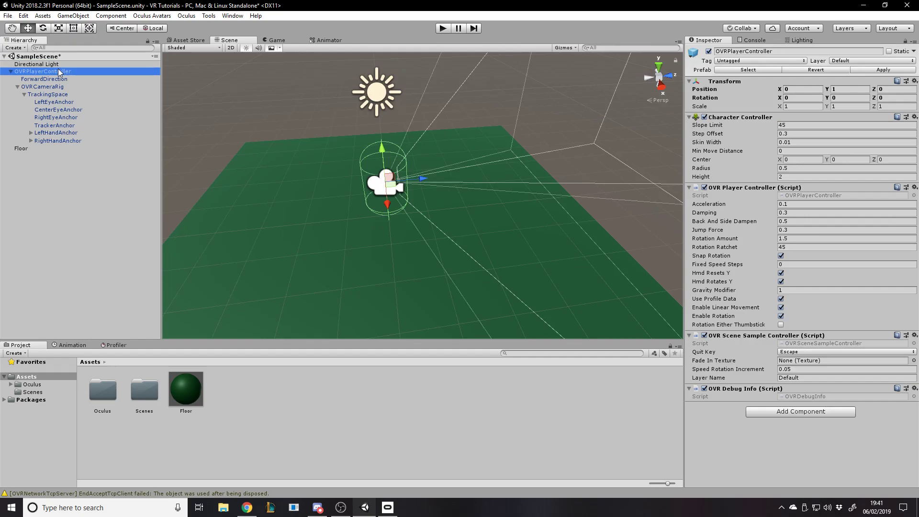
left_click(759, 410)
type("cameraco")
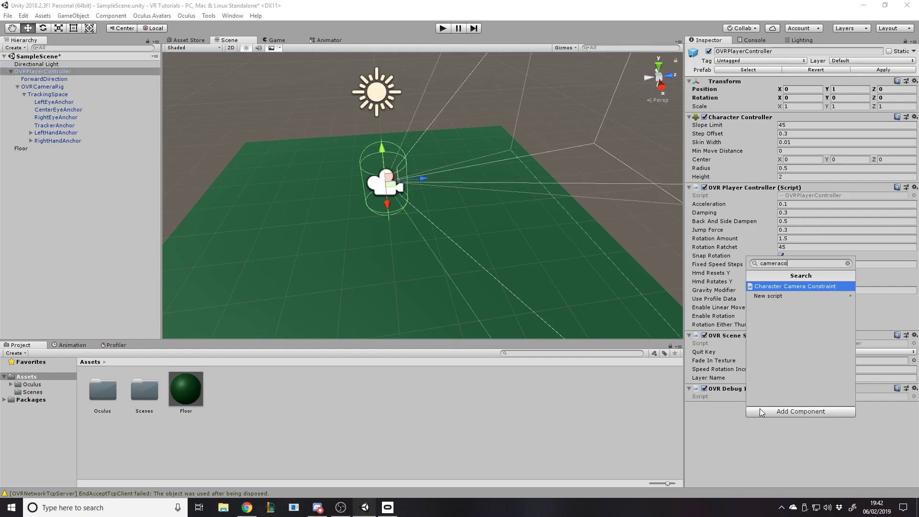
key("Return")
scroll(725, 441, "down", 1)
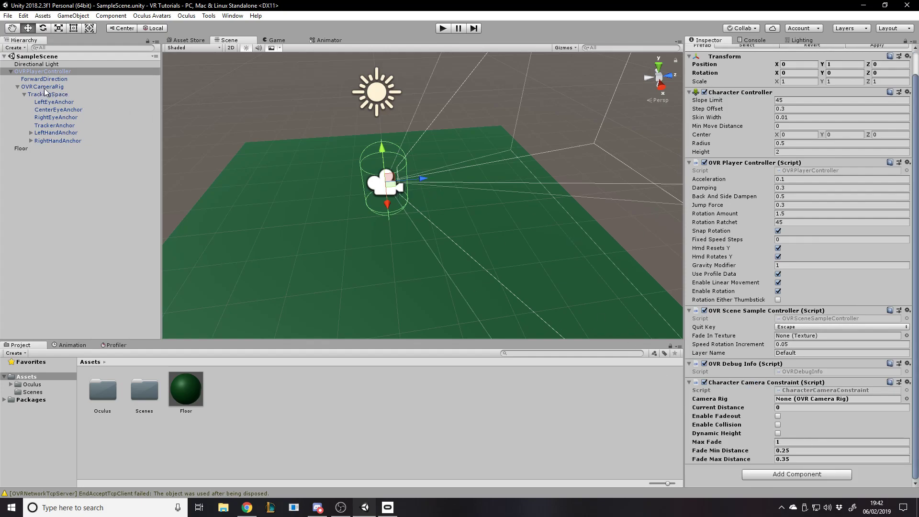
Assign OVRCameraRig as the Camera Rig of the Character Camera Constraint and enable Dynamic Height.
left_click_drag(43, 89, 799, 402)
key("alt+Tab")
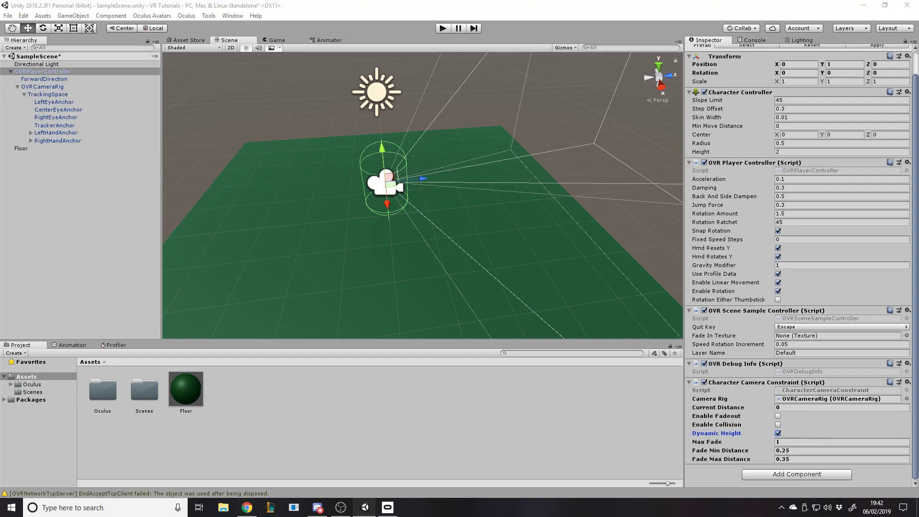
left_click(632, 414)
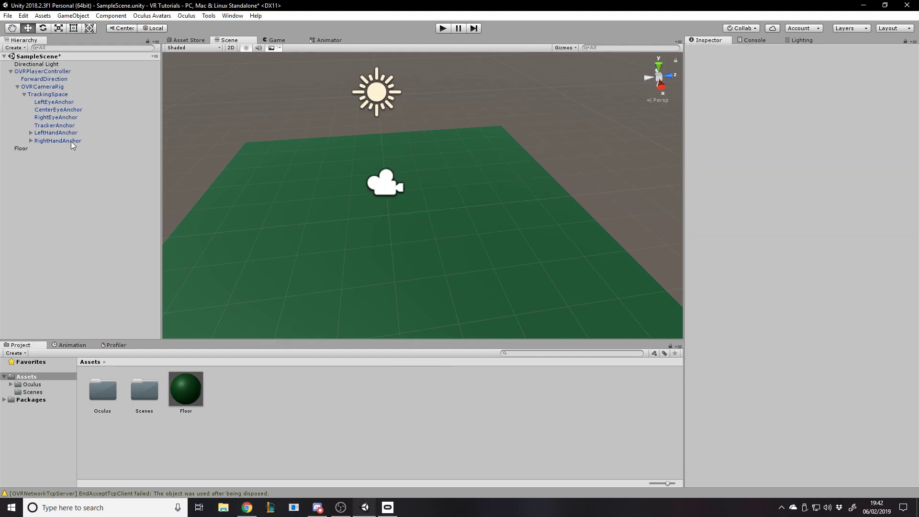
left_click(44, 72)
scroll(870, 410, "down", 2)
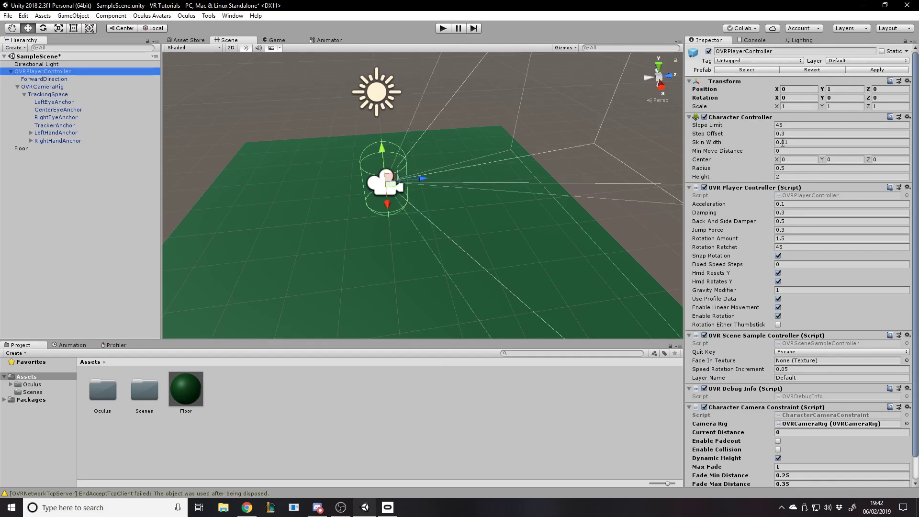
Play the scene again, observe the player's collider height and position in the Scene view from a different angle, and stop the playback.
left_click(441, 29)
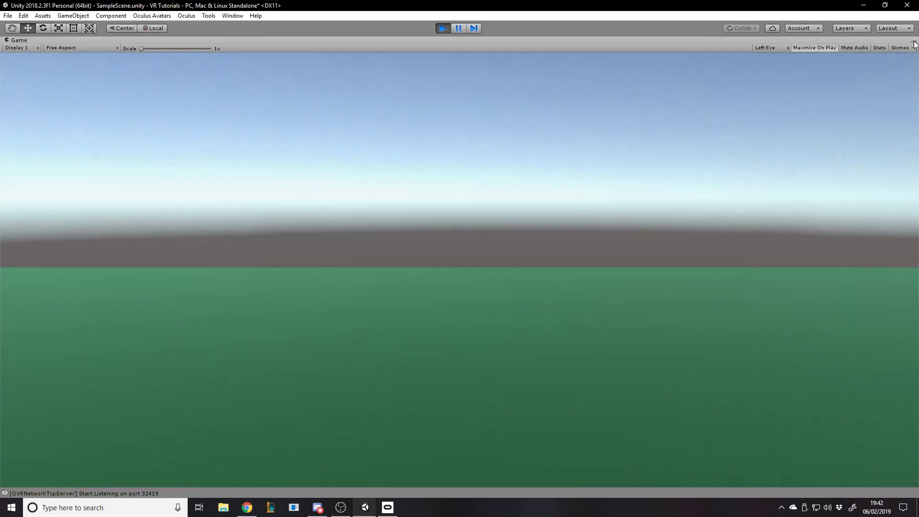
left_click(914, 42)
left_click(820, 77)
left_click(228, 41)
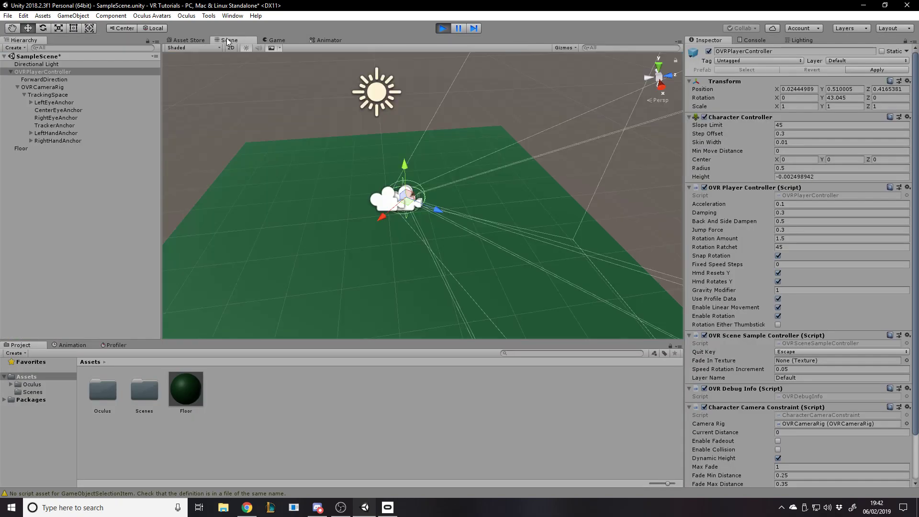
right_click_drag(525, 165, 478, 170)
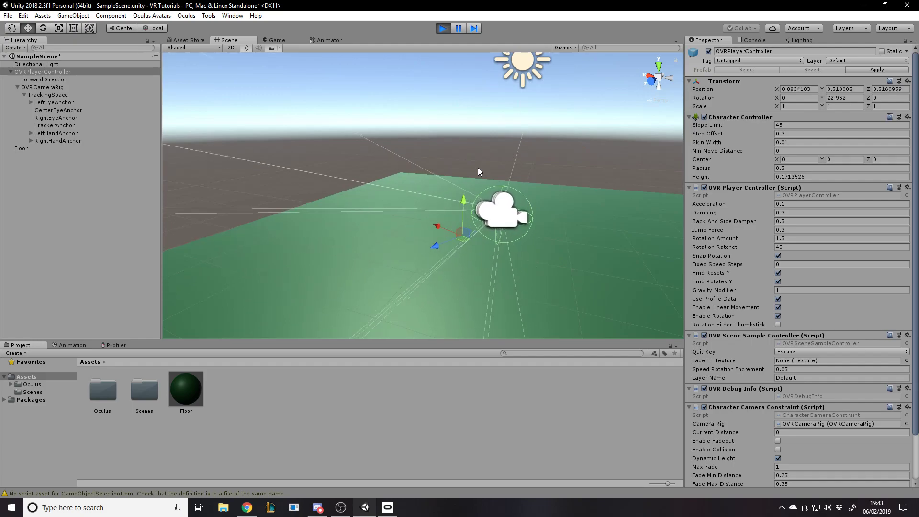
left_click(444, 28)
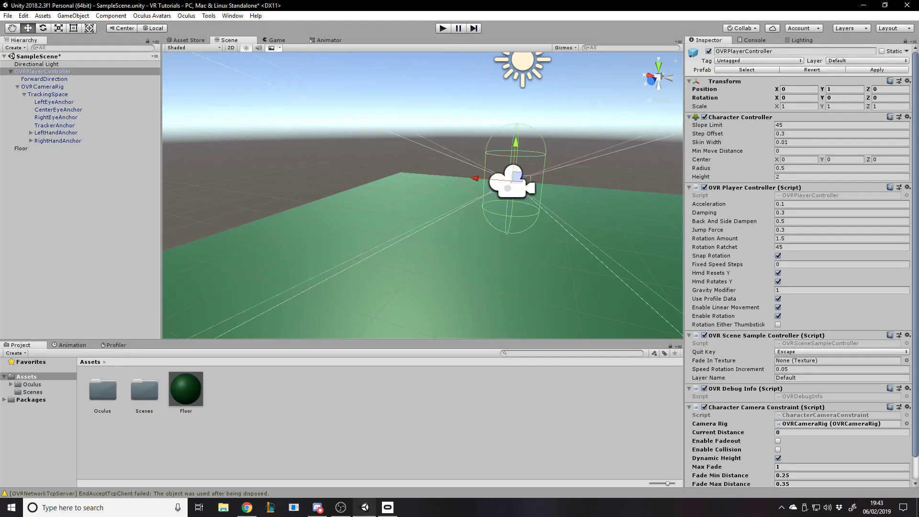
key("alt+Tab")
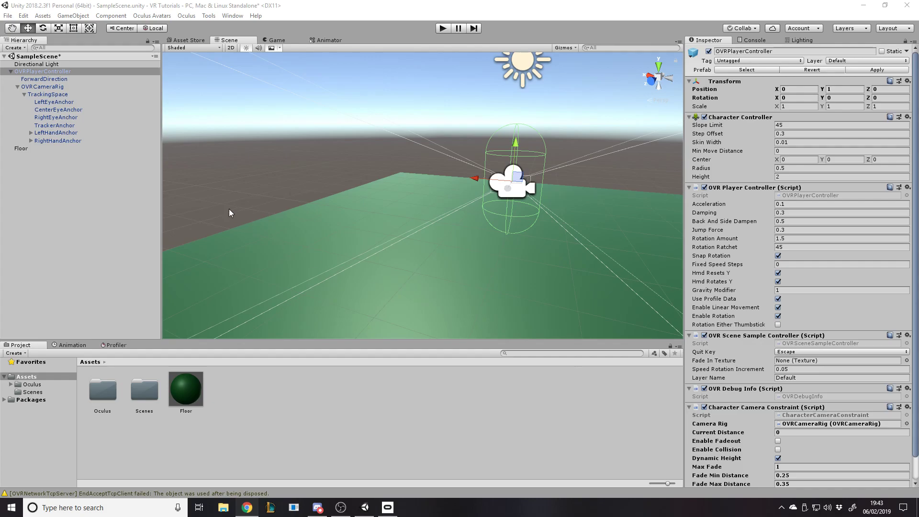
Examine TrackingSpace and its LeftHandAnchor and RightHandAnchor, including the LeftControllerAnchor nested under the left hand.
left_click(44, 98)
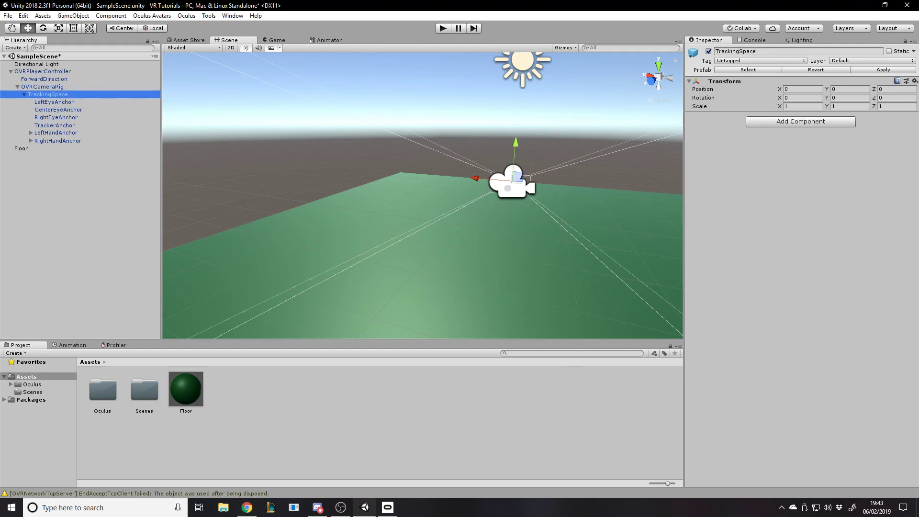
left_click(46, 136)
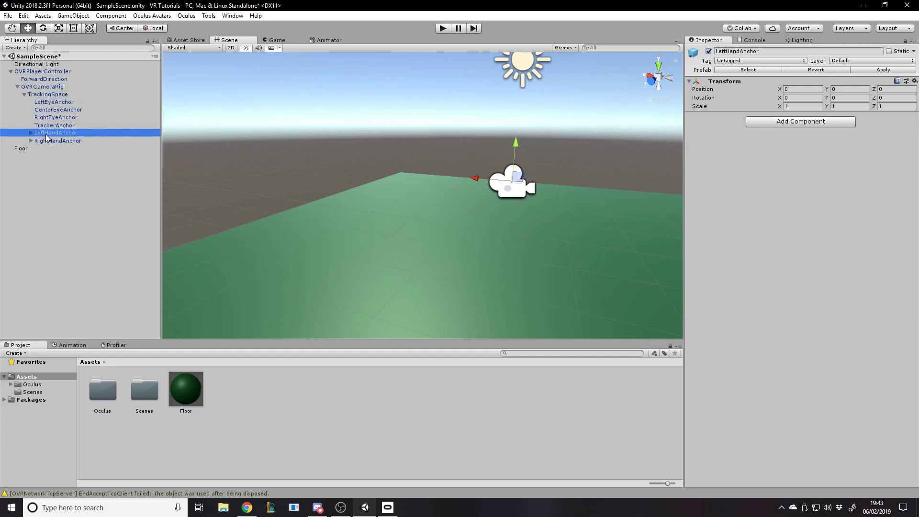
left_click(54, 140)
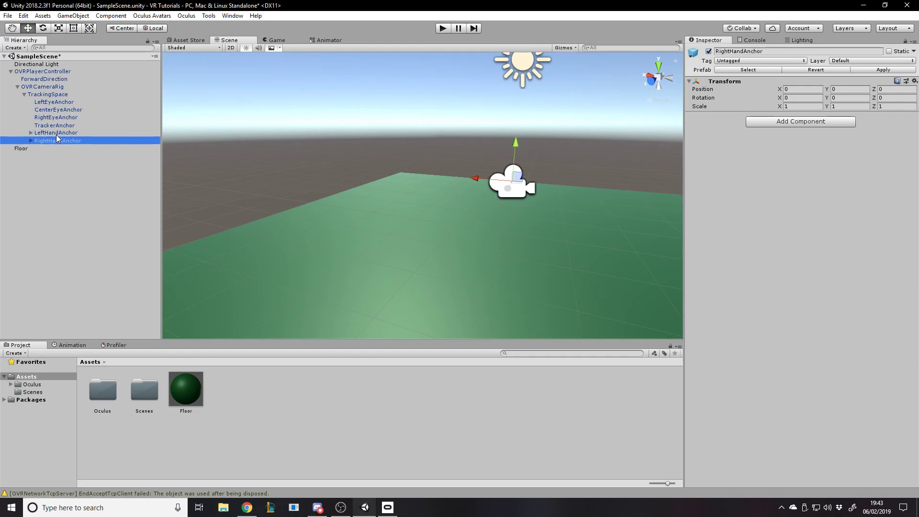
left_click(57, 134)
left_click(31, 132)
left_click(46, 141)
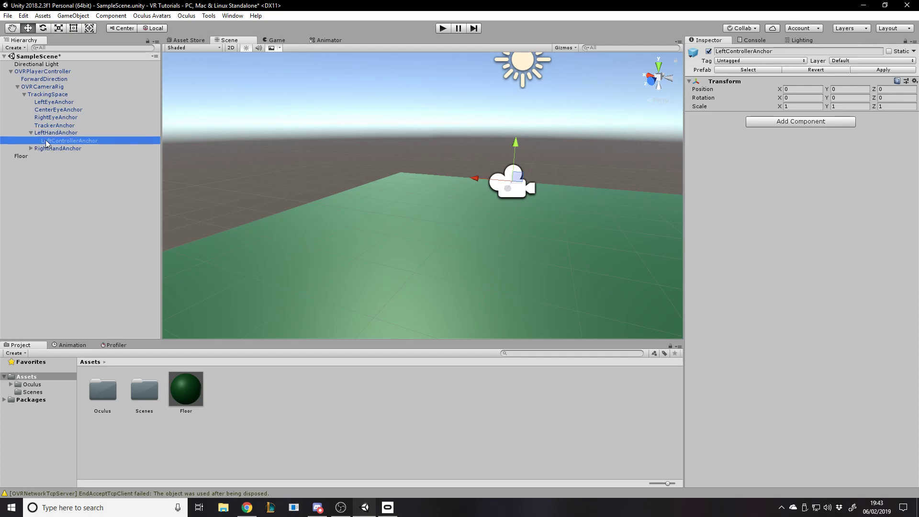
left_click(47, 134)
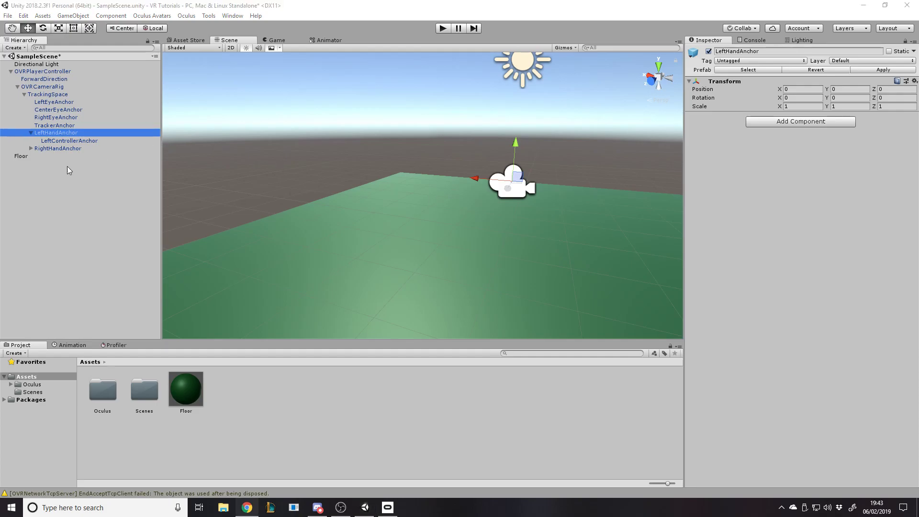
left_click(36, 133)
left_click(30, 133)
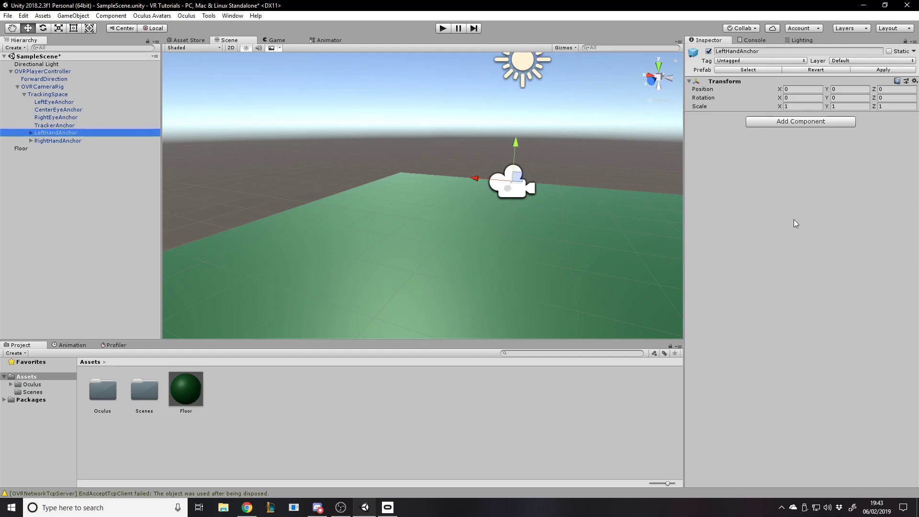
left_click(53, 160)
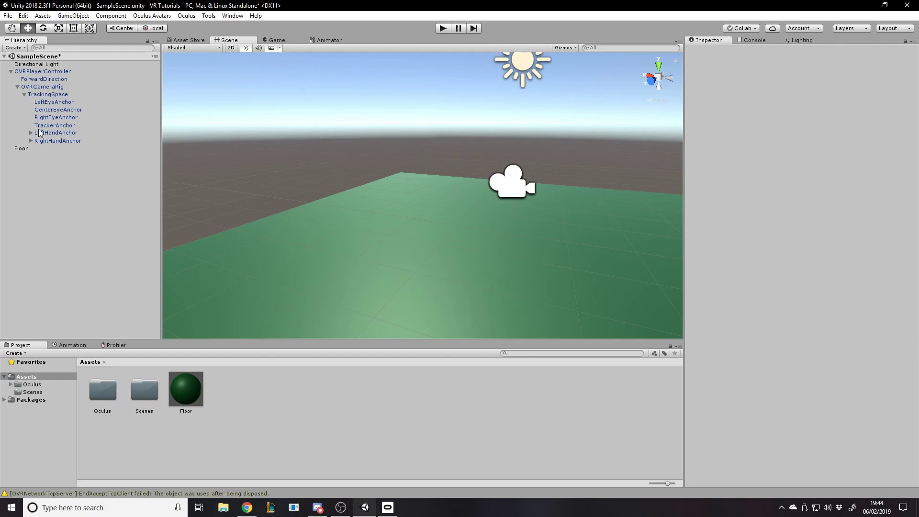
key("alt+Tab")
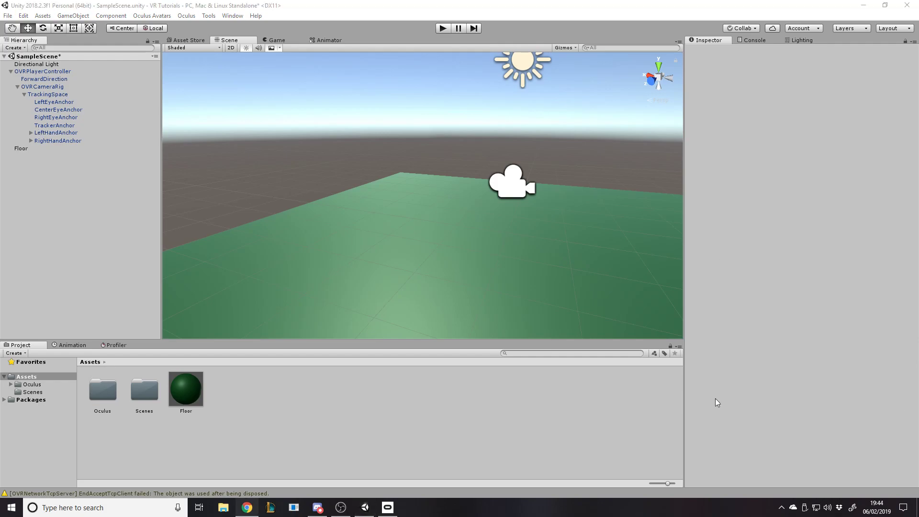
Search the project assets for "ovr grabb" and for "avatar".
left_click(523, 353)
type("ov")
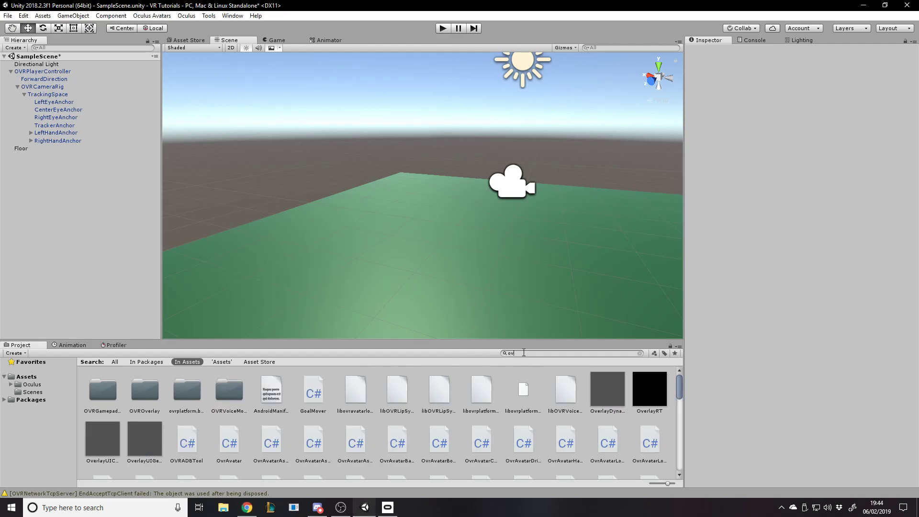
type("r grabb")
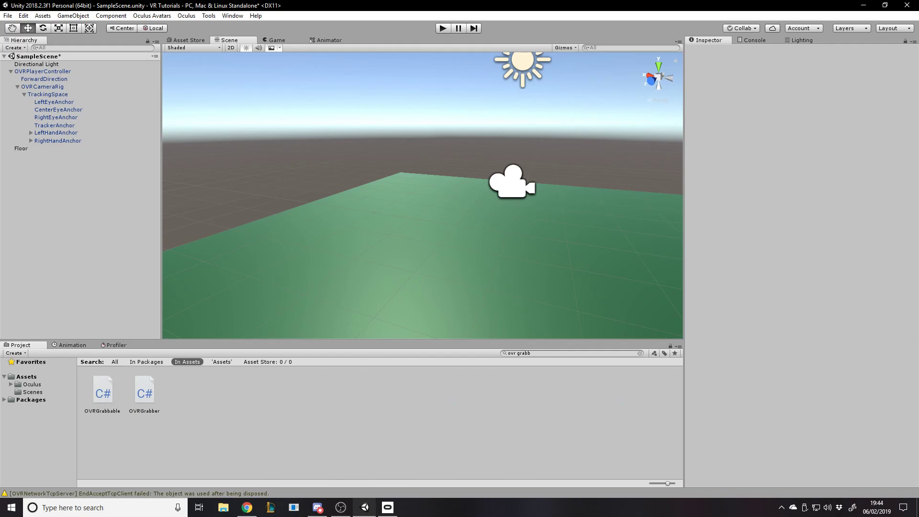
left_click(531, 353)
type("av")
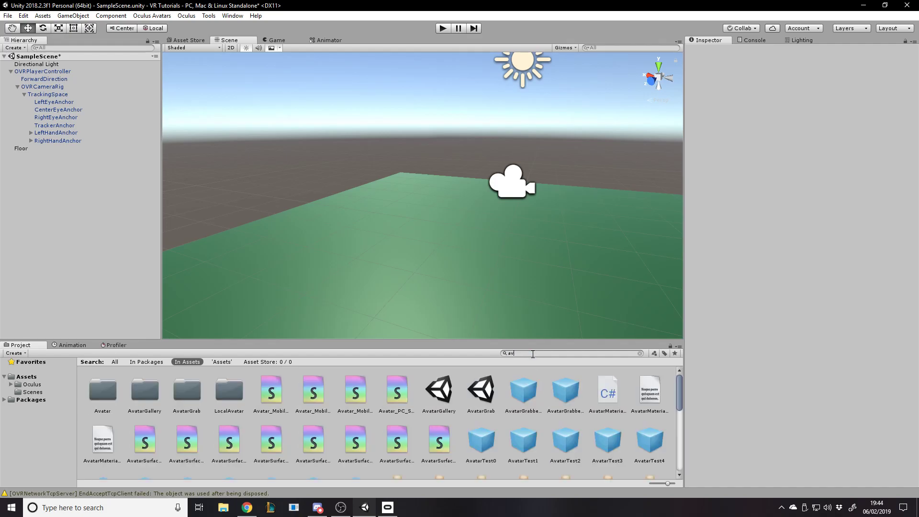
type("atar")
Search the project assets for "left" and add the AvatarGrabberLeft prefab as a child of LeftHandAnchor.
key("BackSpace")
key("BackSpace")
key("BackSpace")
key("BackSpace")
key("BackSpace")
type("left")
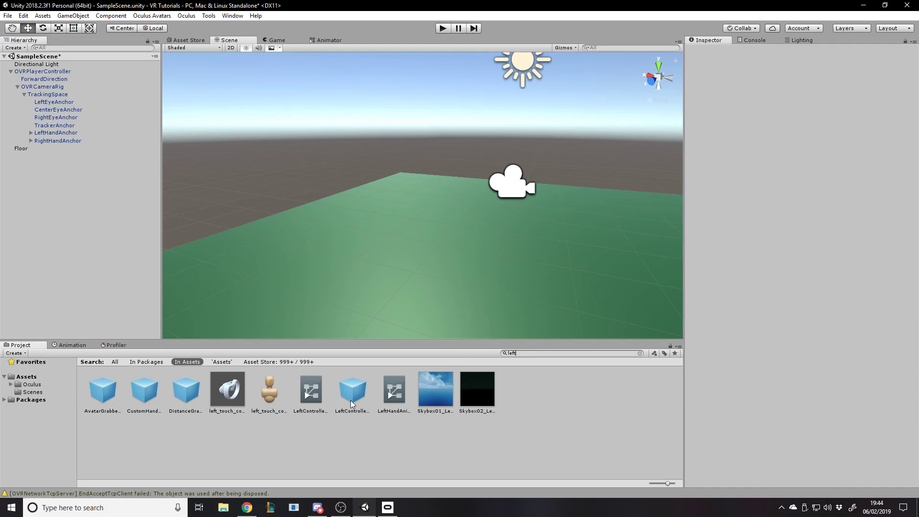
left_click(102, 392)
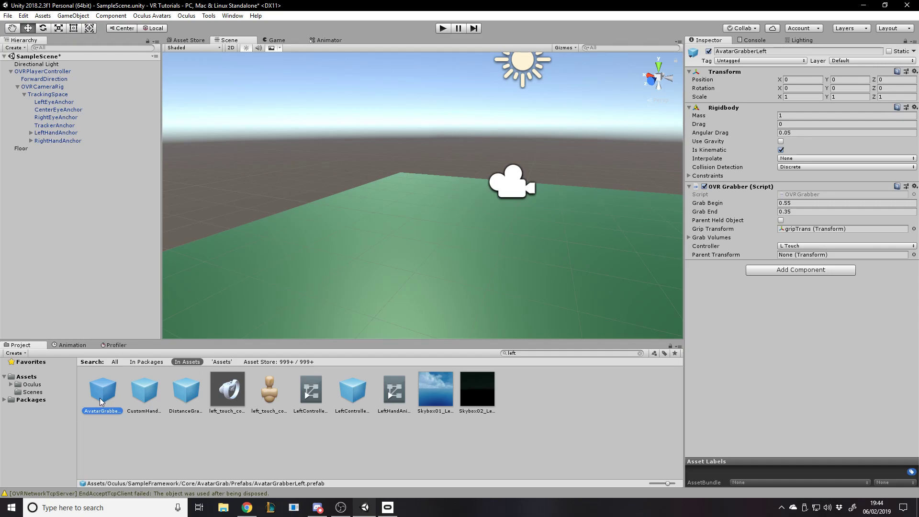
left_click_drag(101, 401, 53, 136)
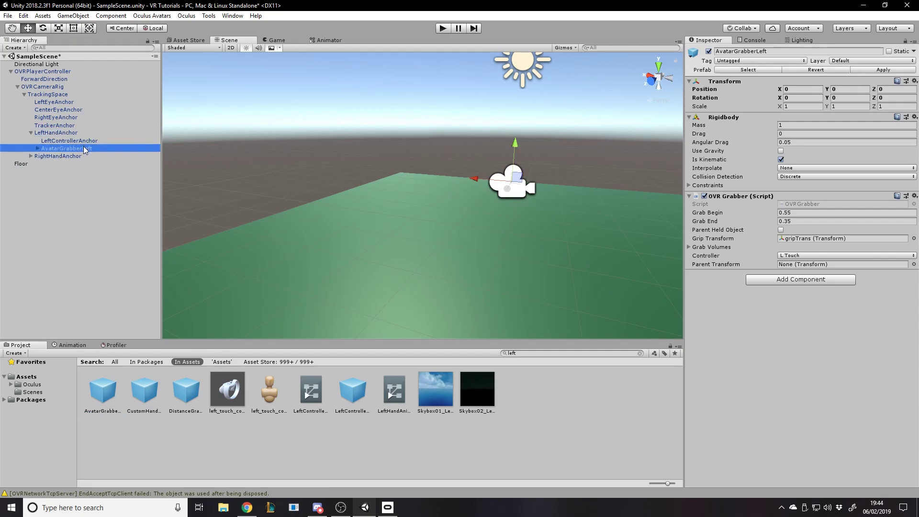
Search the project assets for "right" and add the AvatarGrabberRight prefab as a child of RightHandAnchor.
left_click(545, 354)
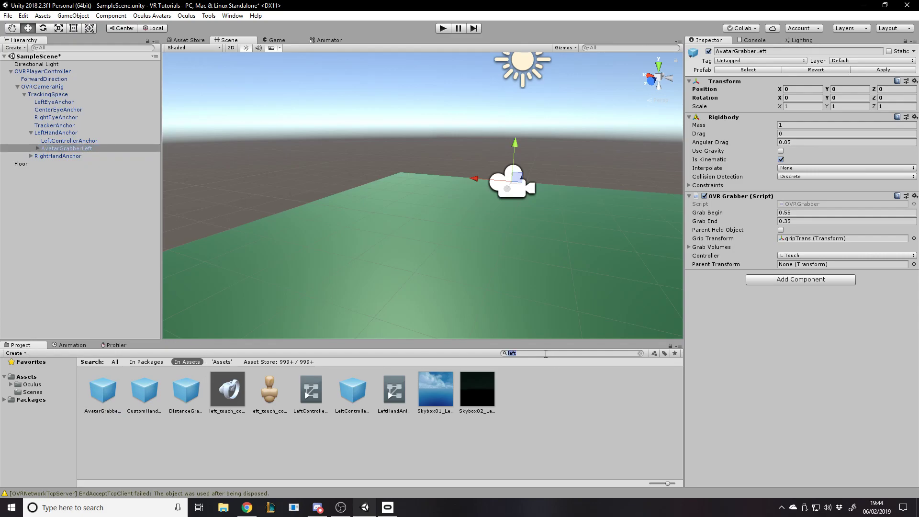
type("right")
left_click_drag(116, 408, 77, 154)
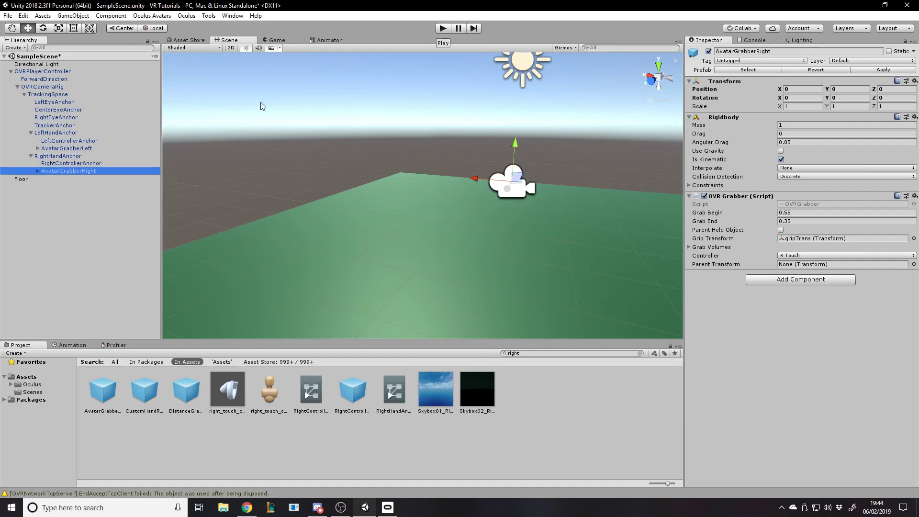
Play the scene, observe AvatarGrabberLeft and LeftHandAnchor moving in the Scene view, and stop the playback.
left_click(61, 149)
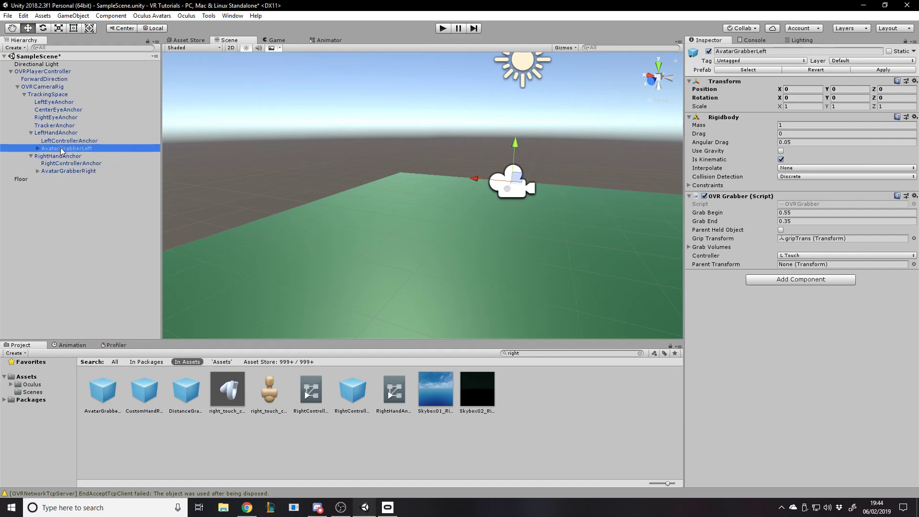
left_click(443, 29)
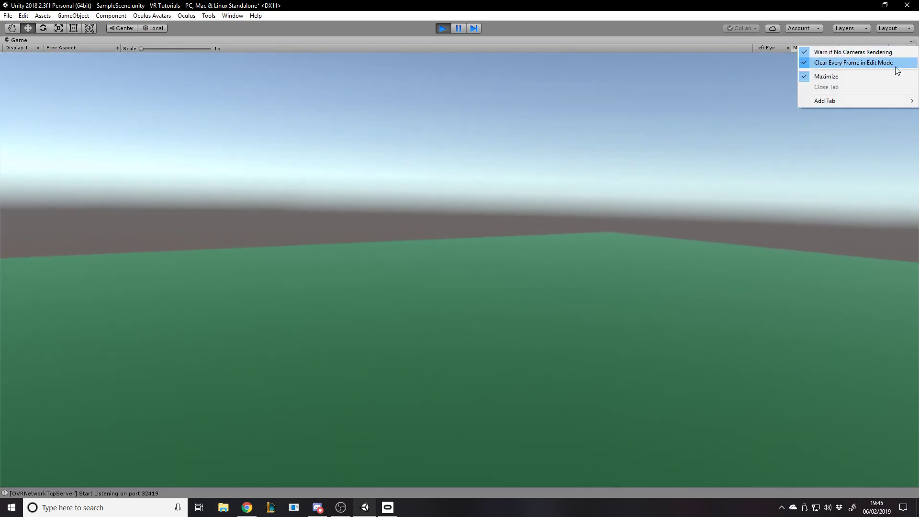
left_click(896, 75)
left_click(230, 40)
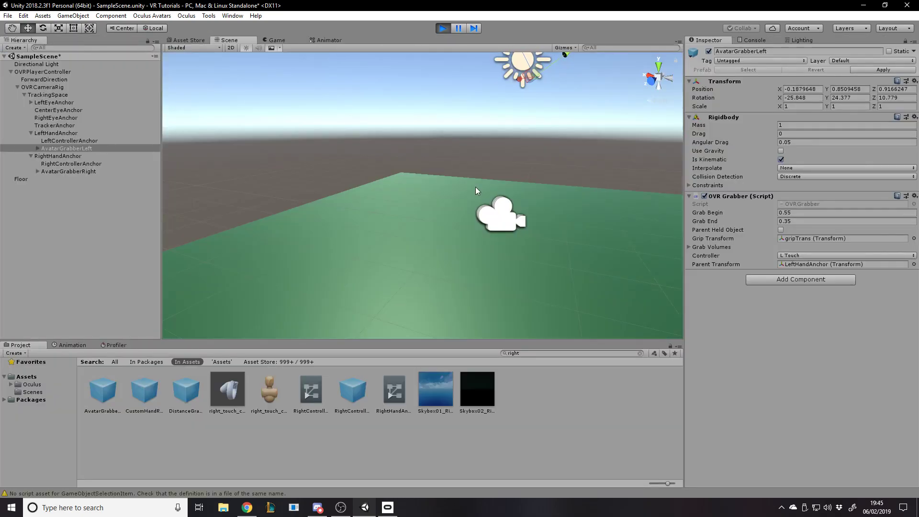
left_click(108, 132)
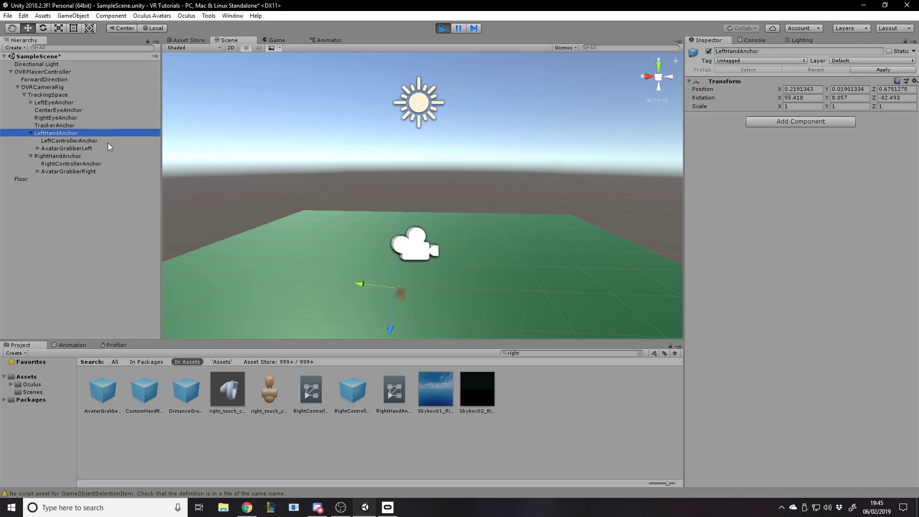
left_click(443, 28)
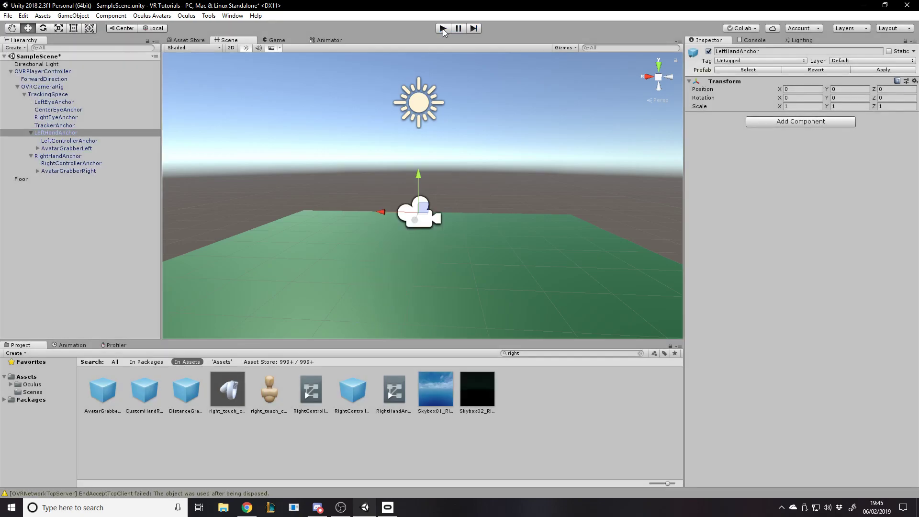
left_click(78, 131)
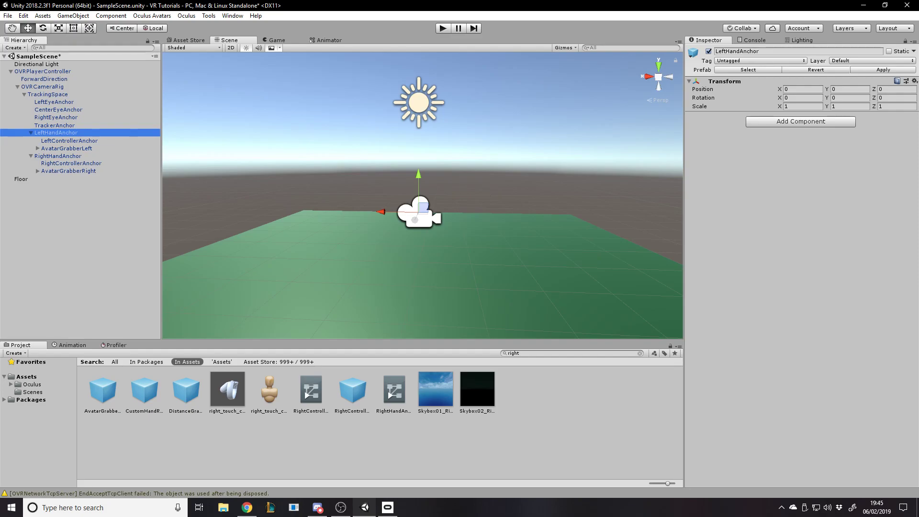
key("alt+Tab")
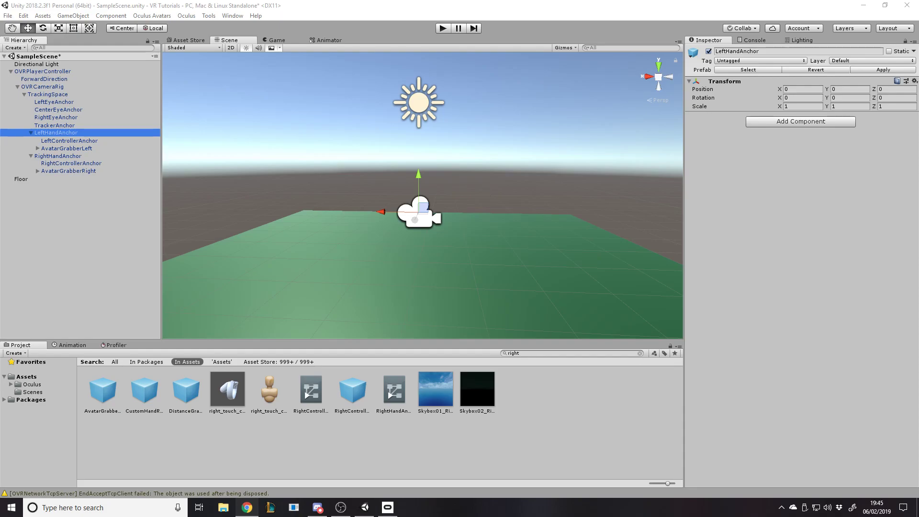
Search the project assets for "local" and examine the LocalAvatar prefab's components.
left_click(555, 352)
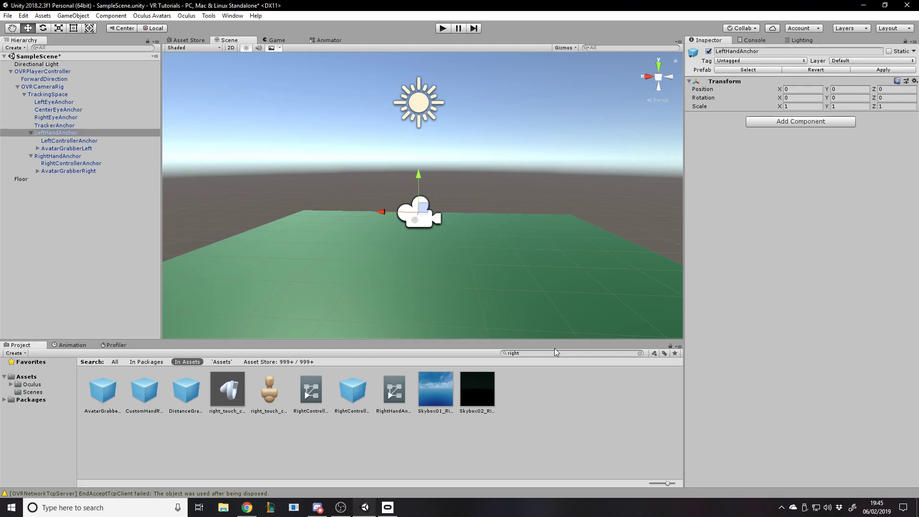
type("local")
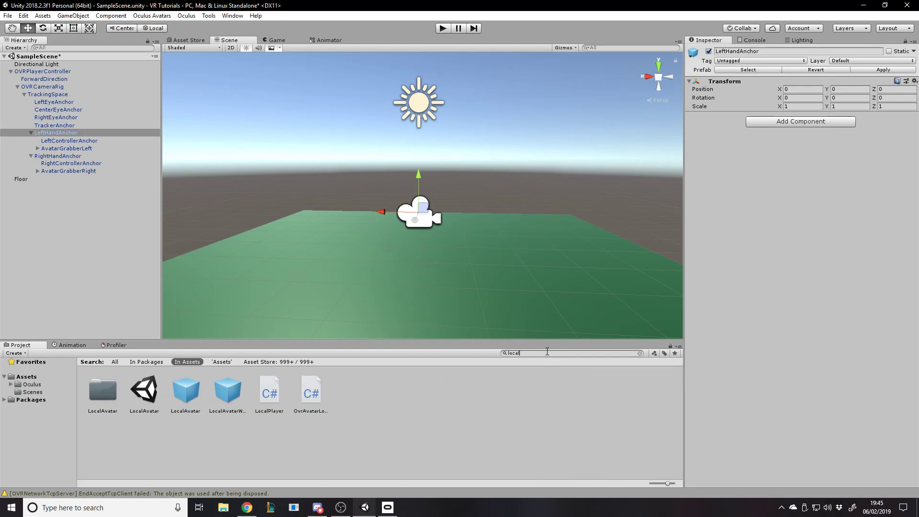
left_click(184, 397)
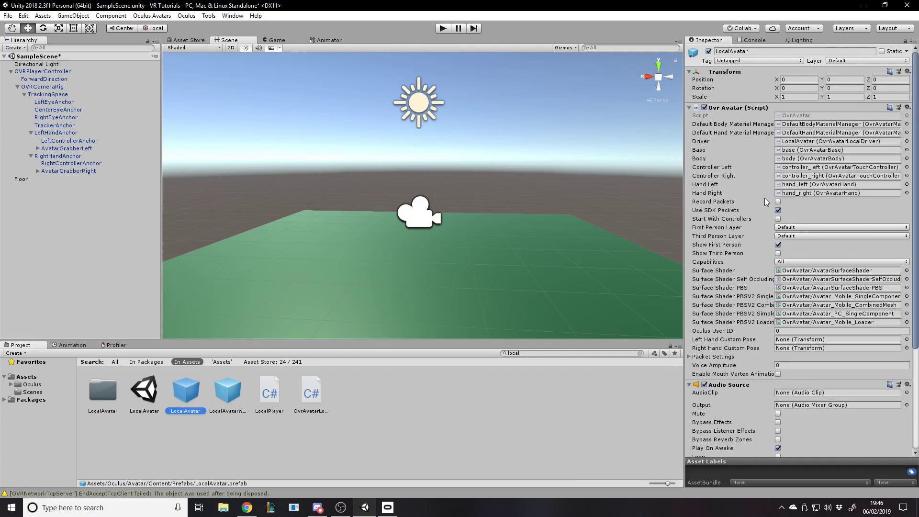
scroll(765, 201, "down", 5)
scroll(760, 234, "up", 5)
Move AvatarGrabberRight and AvatarGrabberLeft out of the hand anchors to the scene root and collapse both anchors.
left_click_drag(163, 252, 71, 229)
left_click_drag(60, 171, 64, 259)
left_click(34, 135)
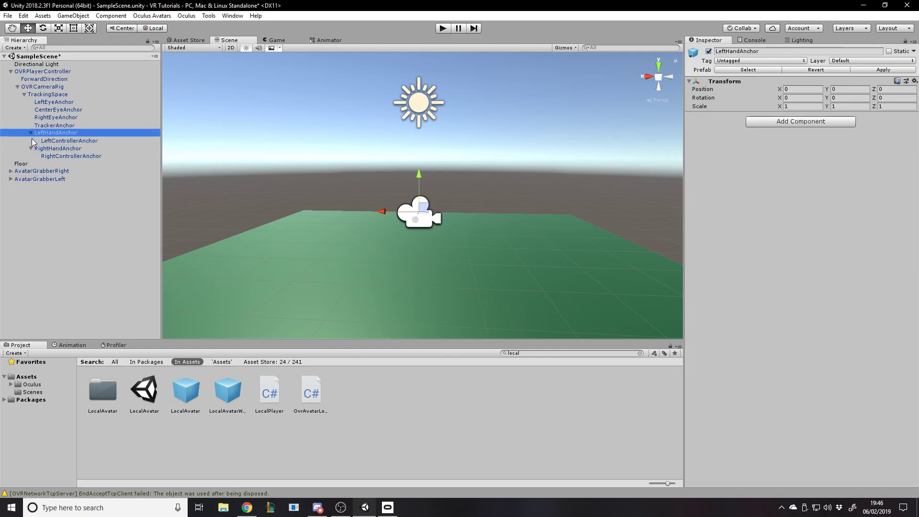
left_click(31, 132)
left_click(31, 140)
left_click(45, 171)
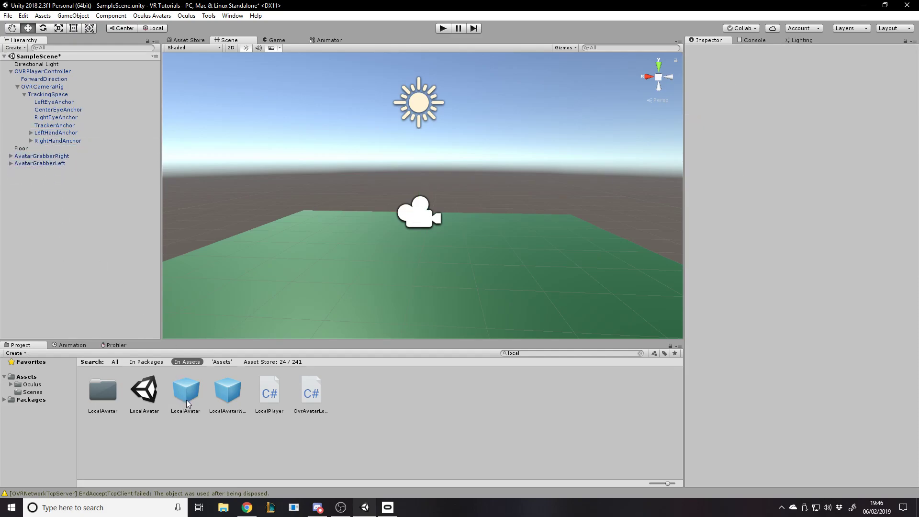
Add the LocalAvatar prefab under TrackingSpace and nest AvatarGrabberRight and AvatarGrabberLeft inside it.
left_click_drag(187, 404, 55, 100)
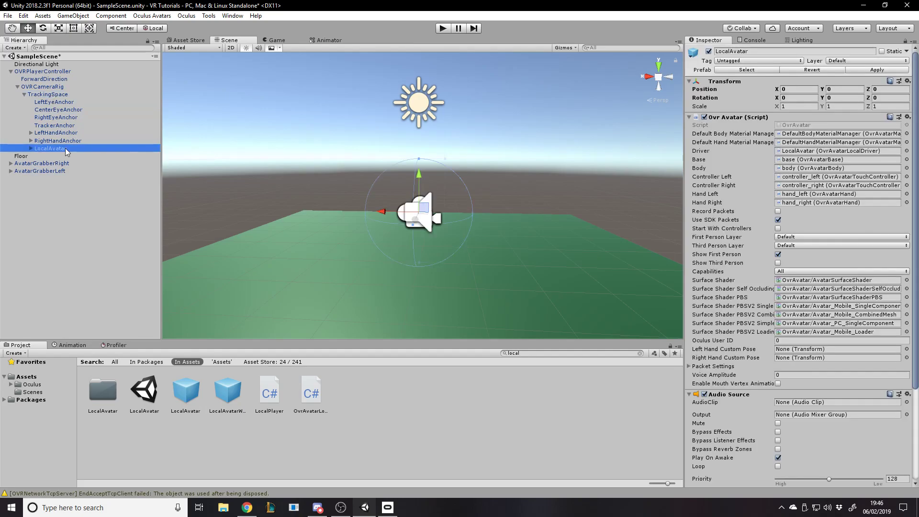
left_click(40, 161)
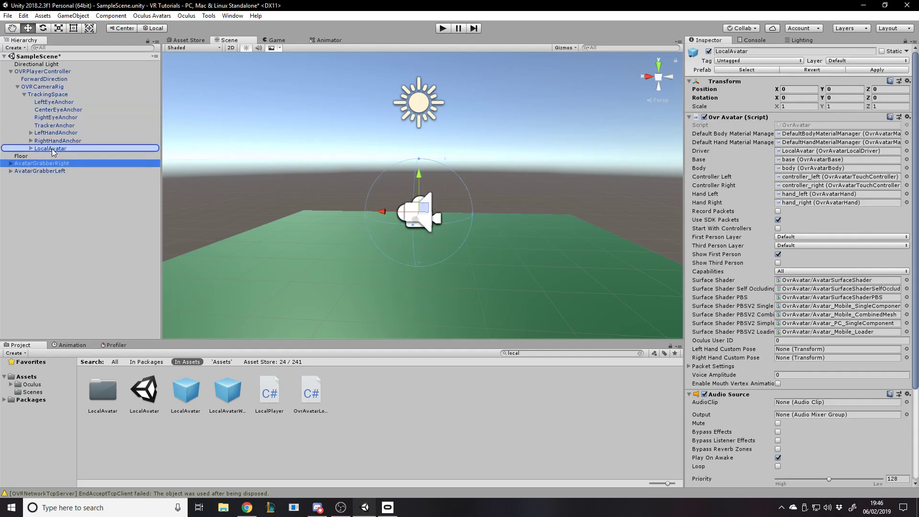
left_click(36, 149)
left_click(31, 148)
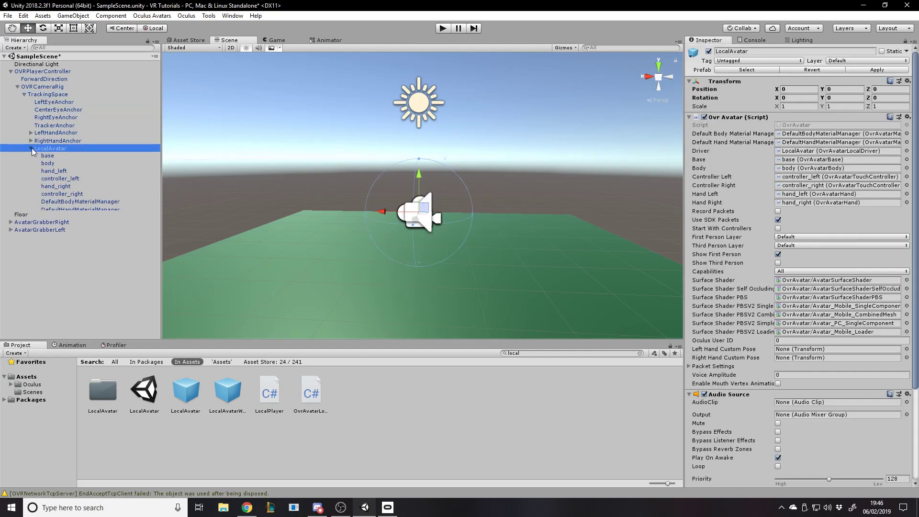
left_click_drag(38, 225, 50, 149)
left_click(38, 233)
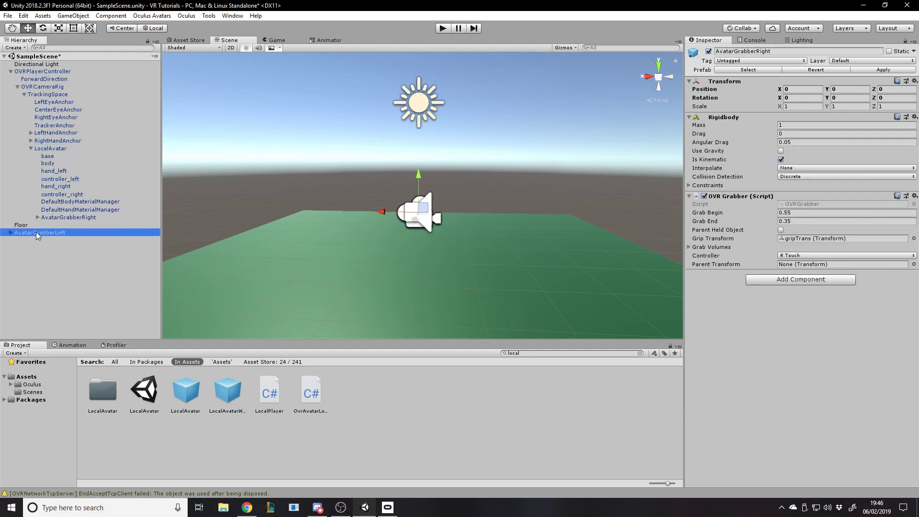
left_click_drag(37, 234, 52, 149)
left_click(67, 295)
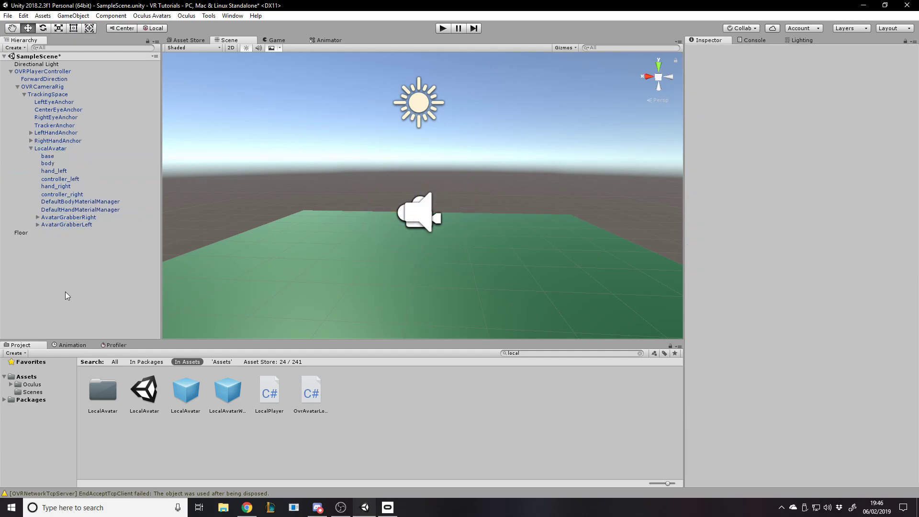
Play the scene, check the avatar hands in the Scene view and the maximized Game view, and stop the playback.
left_click(442, 29)
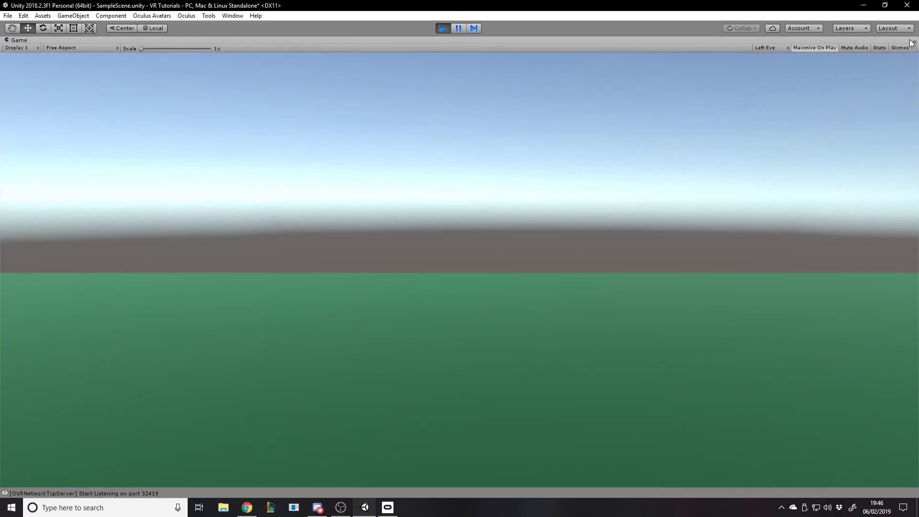
left_click(913, 41)
left_click(828, 76)
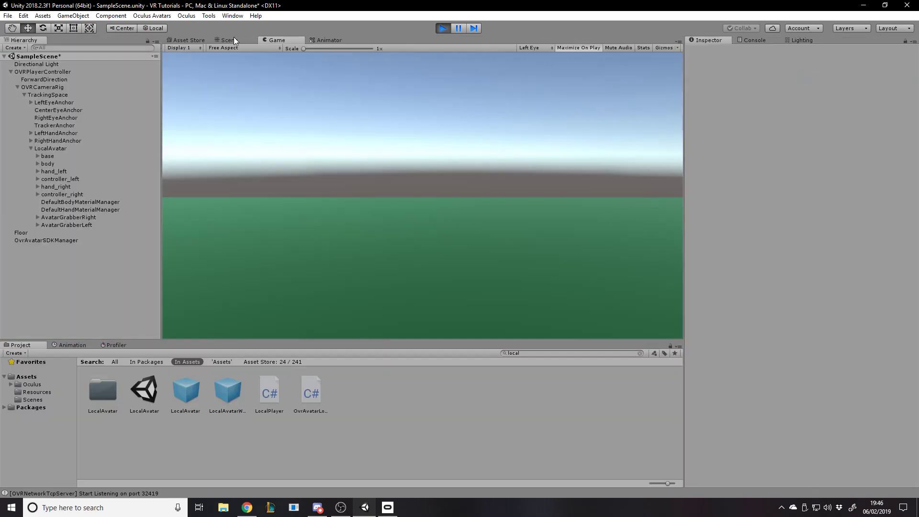
left_click(232, 39)
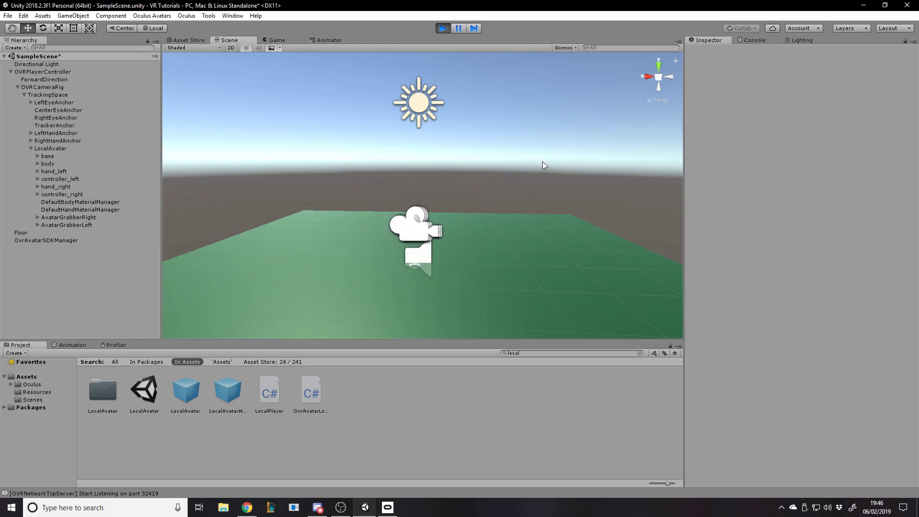
left_click(275, 39)
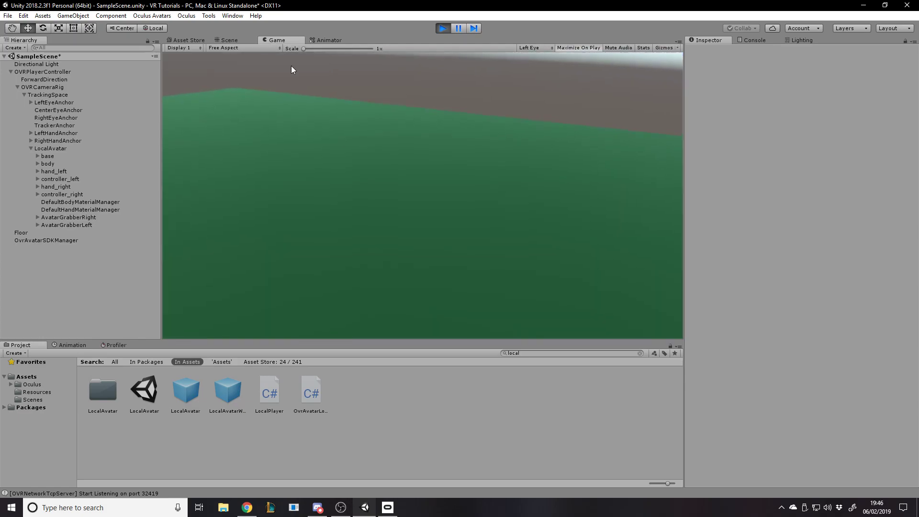
left_click(679, 42)
left_click(688, 73)
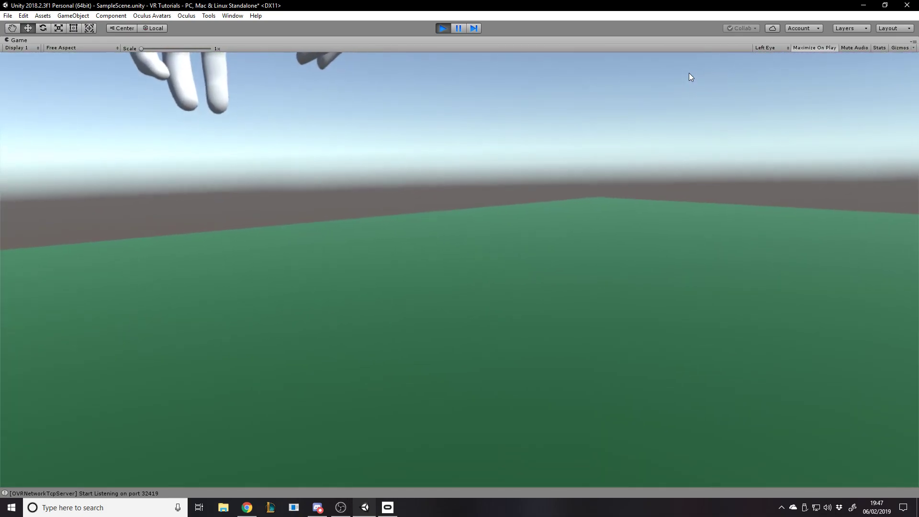
left_click(913, 42)
left_click(826, 76)
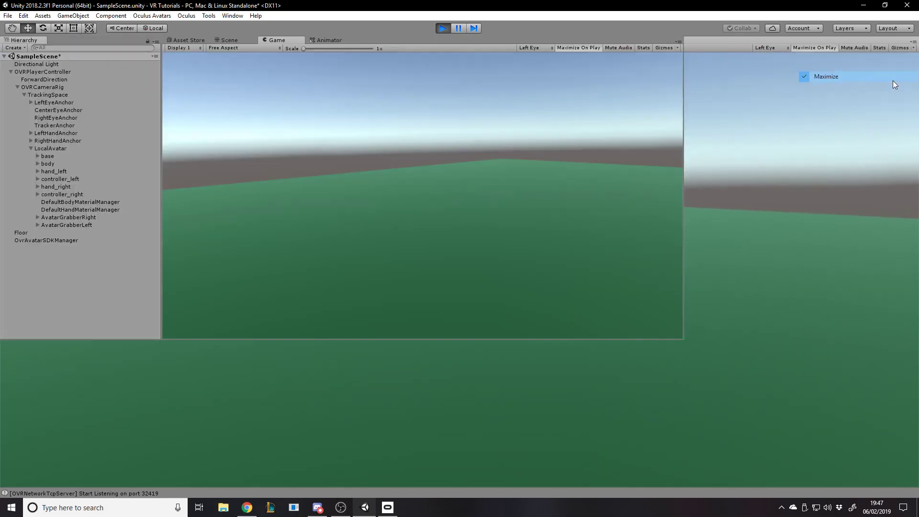
left_click(444, 30)
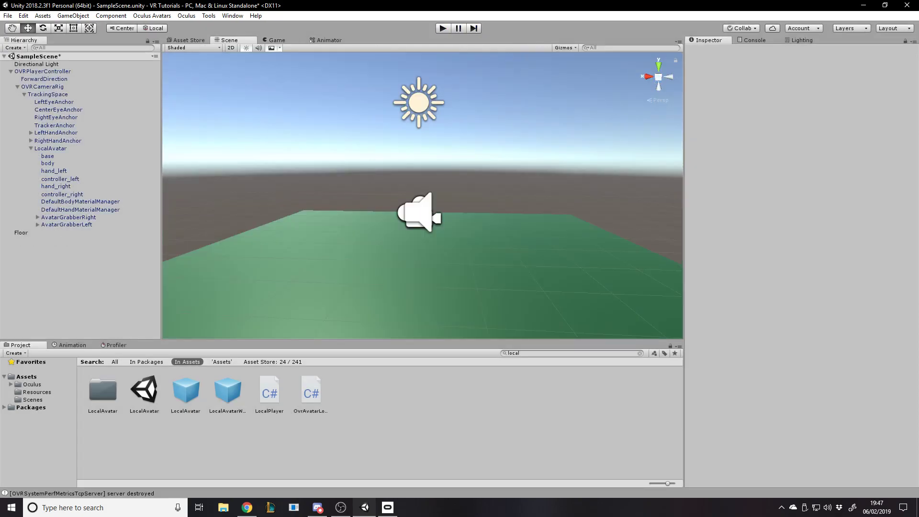
Examine the OVR Grabber settings of AvatarGrabberRight.
key("alt+Tab")
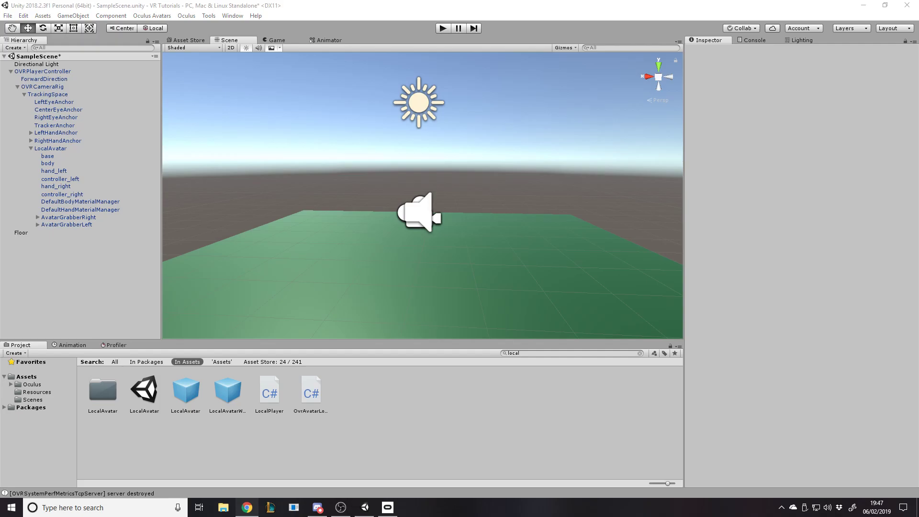
left_click(69, 216)
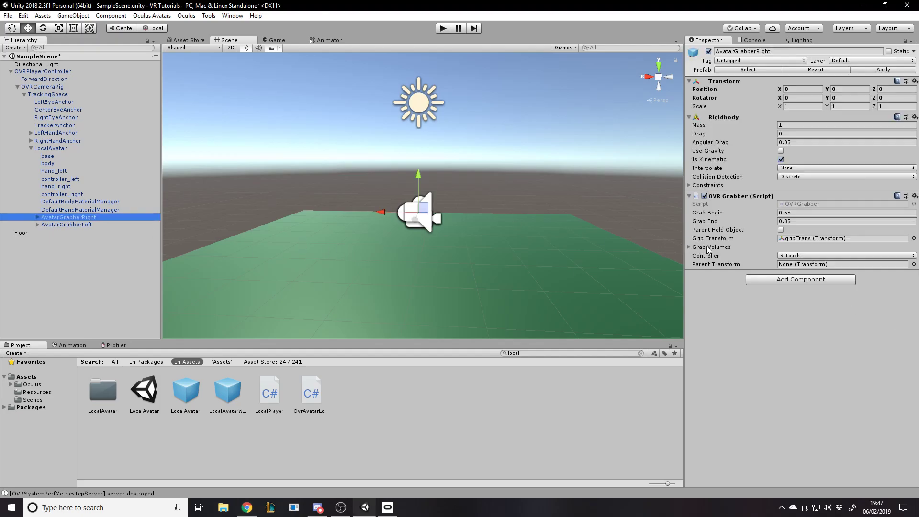
key("alt+Tab")
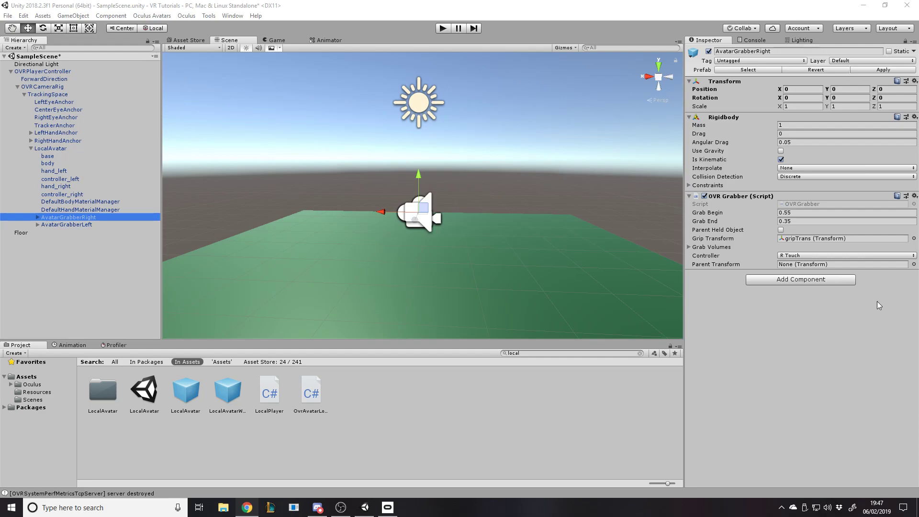
Create a cube at the scene root and move it onto the floor at position X 0, Y 0.5, Z -1.84.
left_click(65, 243)
right_click(45, 262)
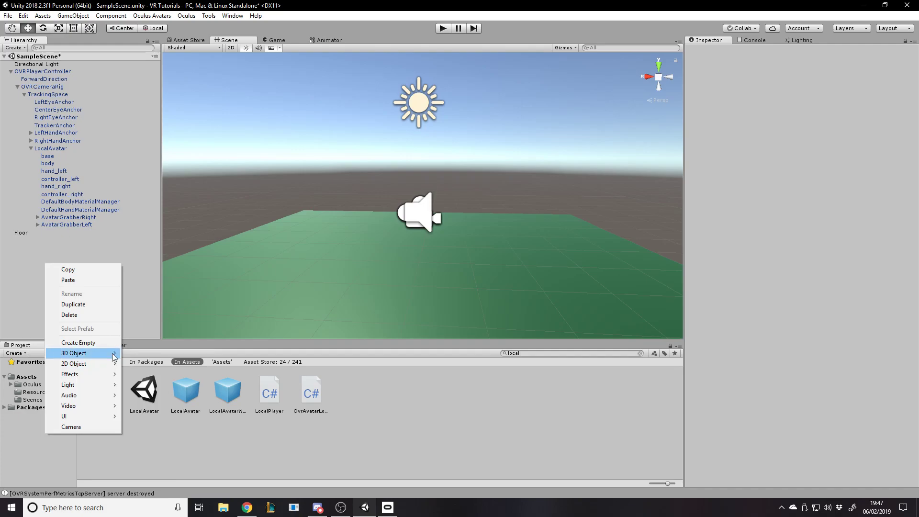
mouse_move(111, 357)
left_click(141, 354)
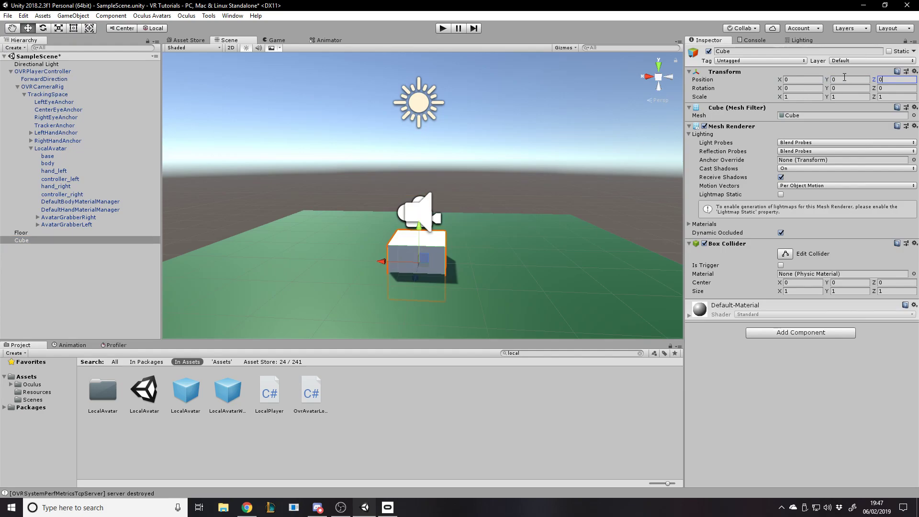
left_click_drag(611, 209, 289, 191, "alt")
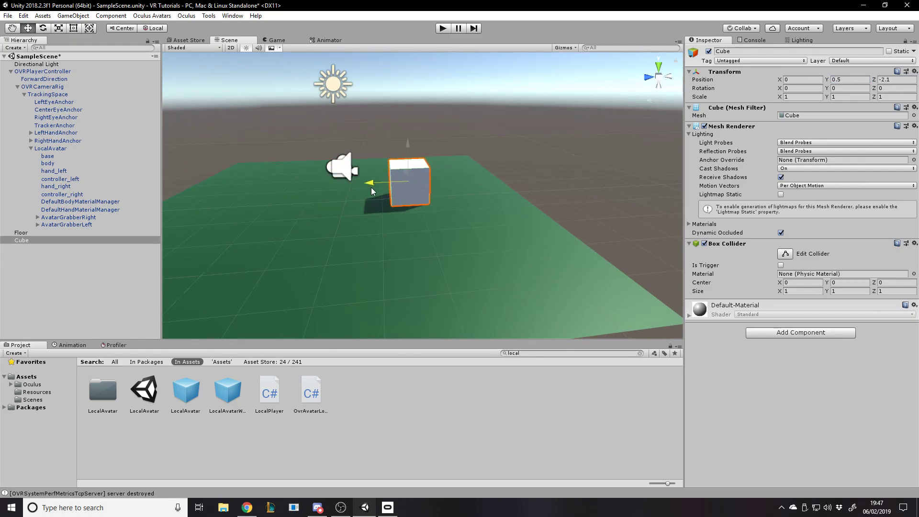
Add the OVR Grabbable script component to the cube.
left_click(824, 336)
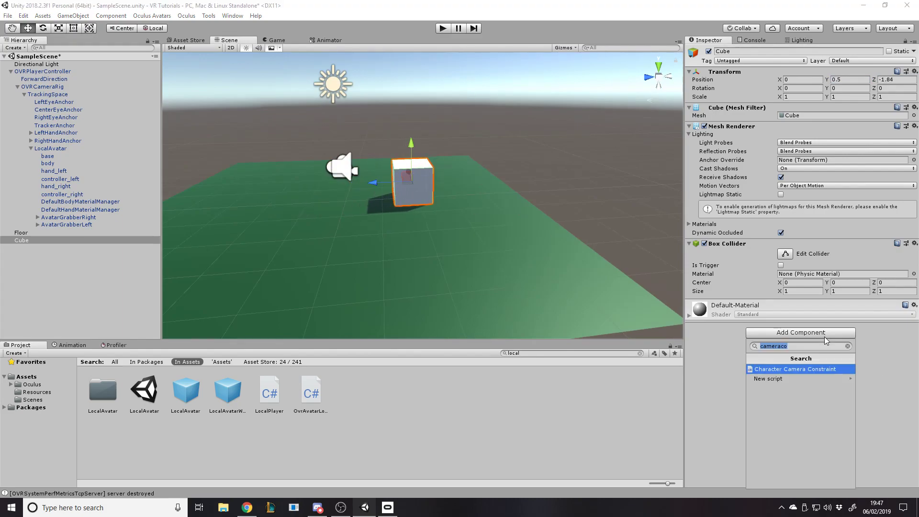
type("grabb")
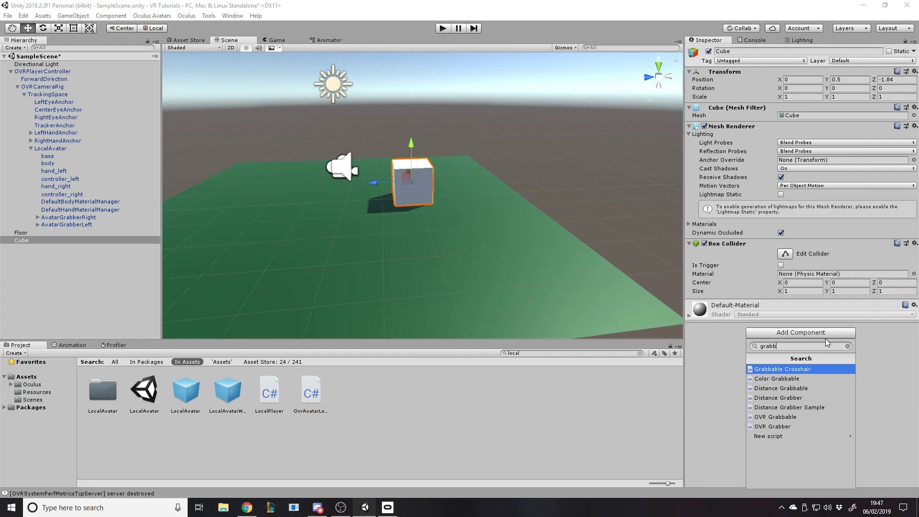
key("Down")
key("Down")
key("Down")
key("Down")
key("Down")
key("Return")
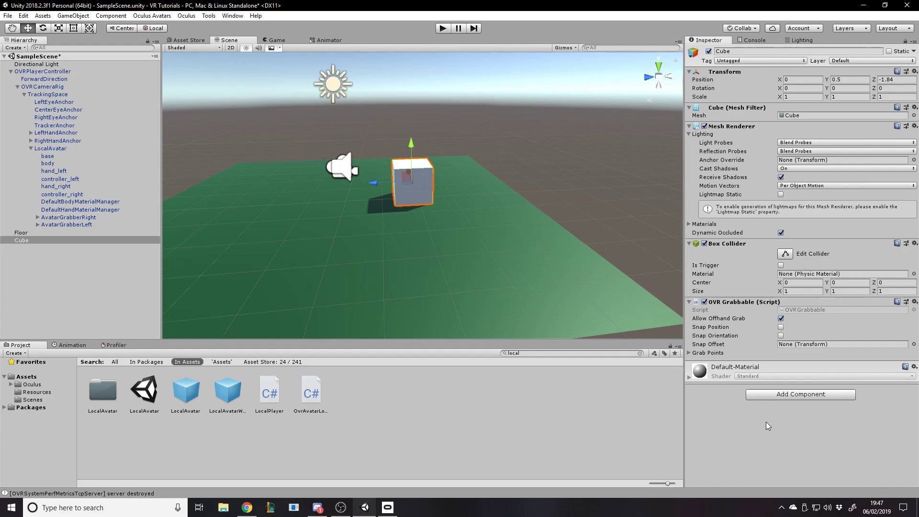
Add a Rigidbody component to the cube.
left_click(779, 395)
type("rig")
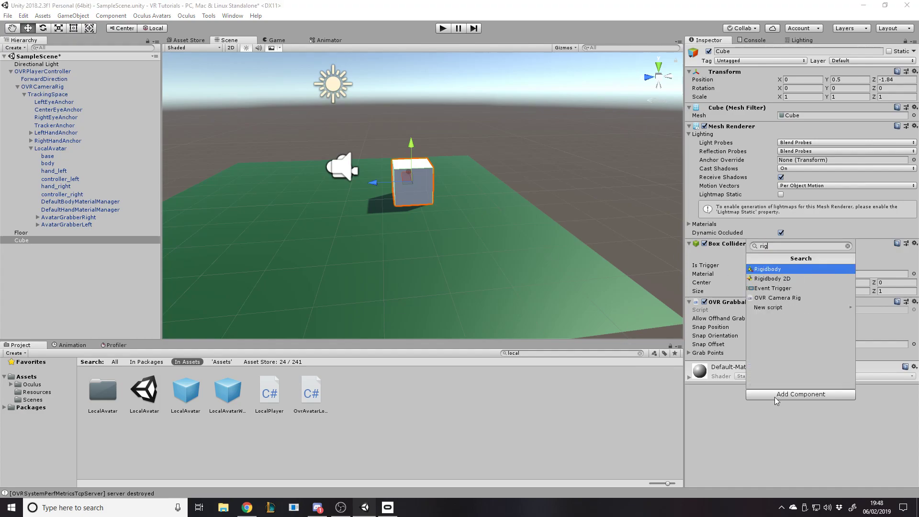
key("Return")
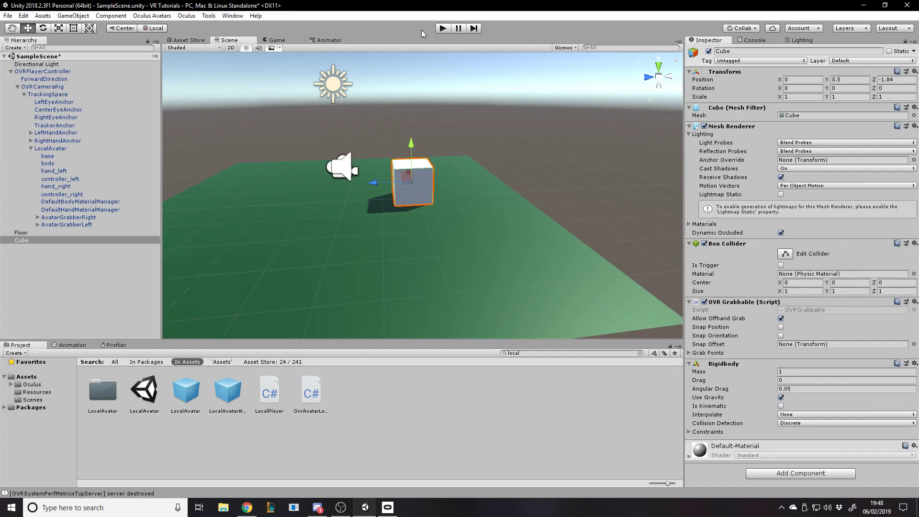
Play the scene to test the grabbable cube in the maximized Game view, and stop the playback.
left_click(443, 29)
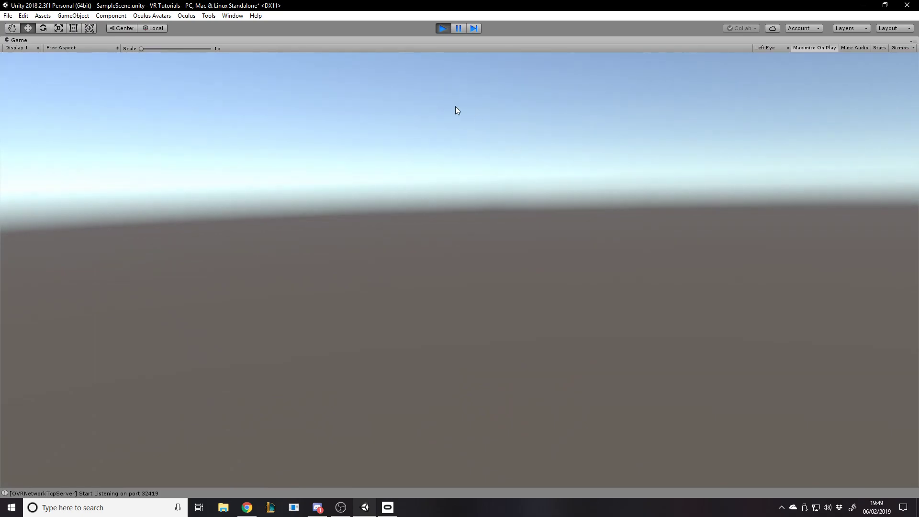
left_click(913, 41)
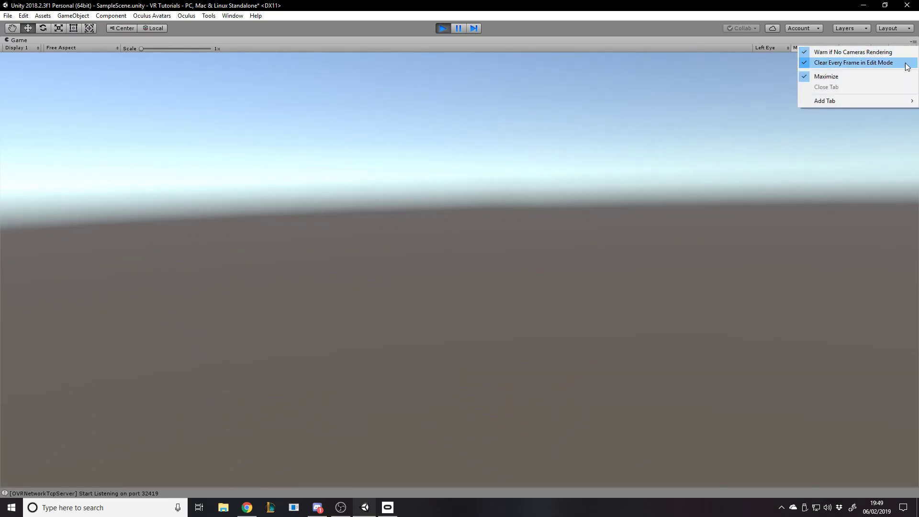
left_click(814, 73)
left_click(443, 28)
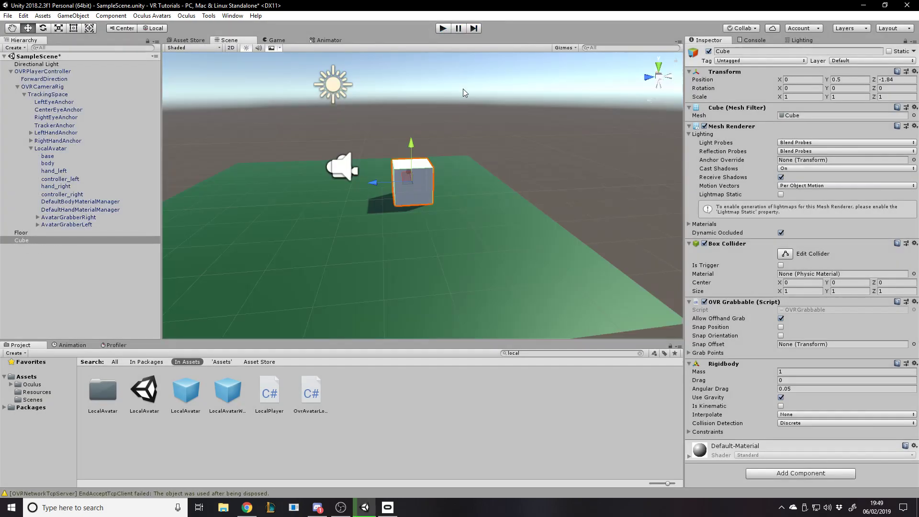
Clear the "local" asset search so that the project's Assets folder is shown.
right_click_drag(482, 184, 476, 163)
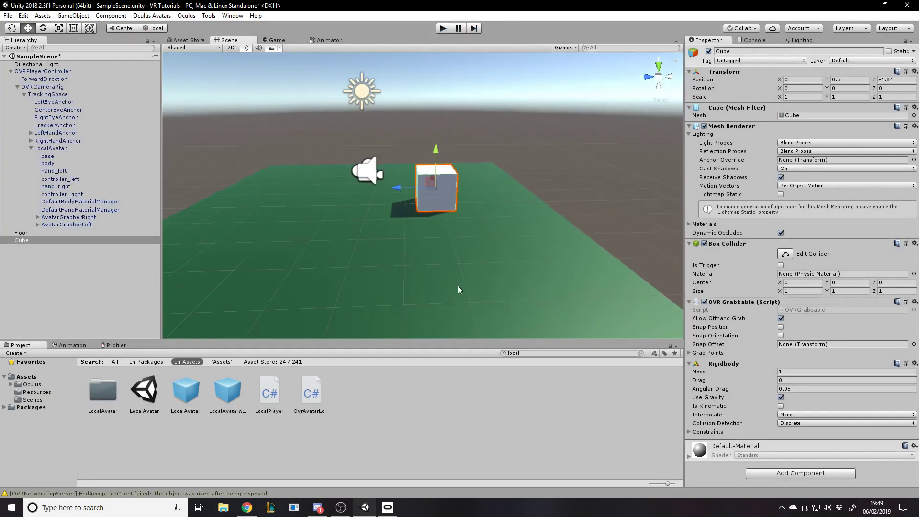
left_click(630, 345)
left_click(640, 352)
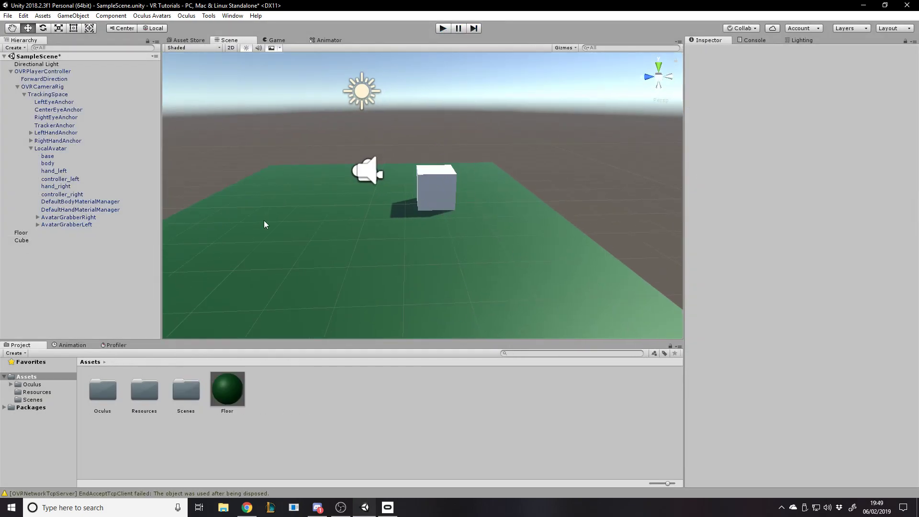
left_click(77, 217)
left_click(90, 268)
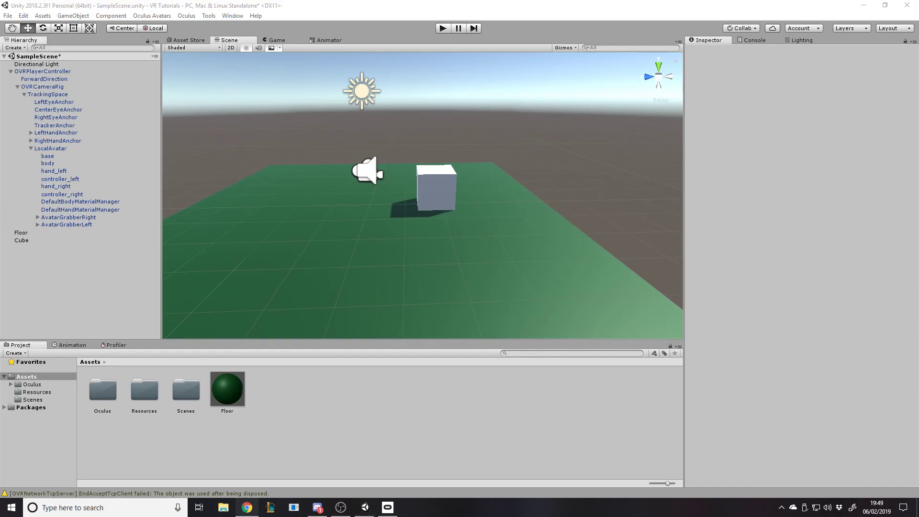
left_click(50, 151)
left_click(116, 322)
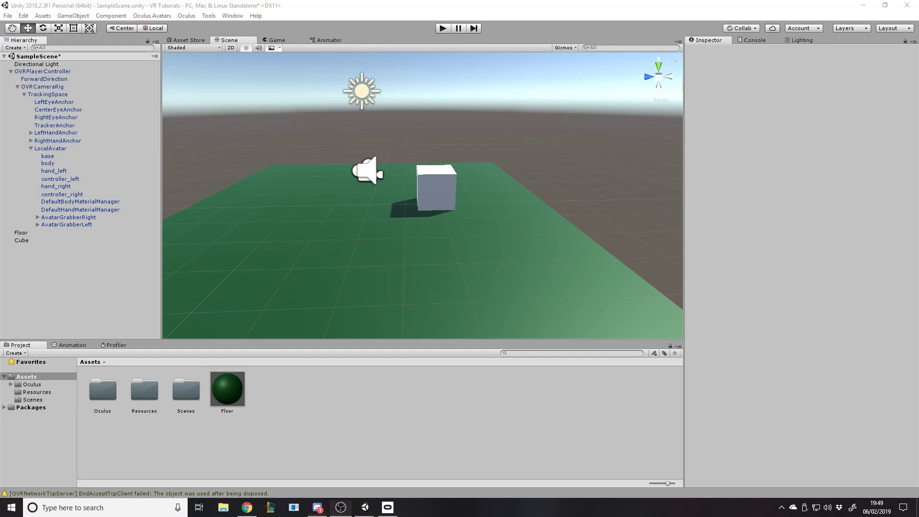
left_click_drag(448, 268, 429, 262, "alt")
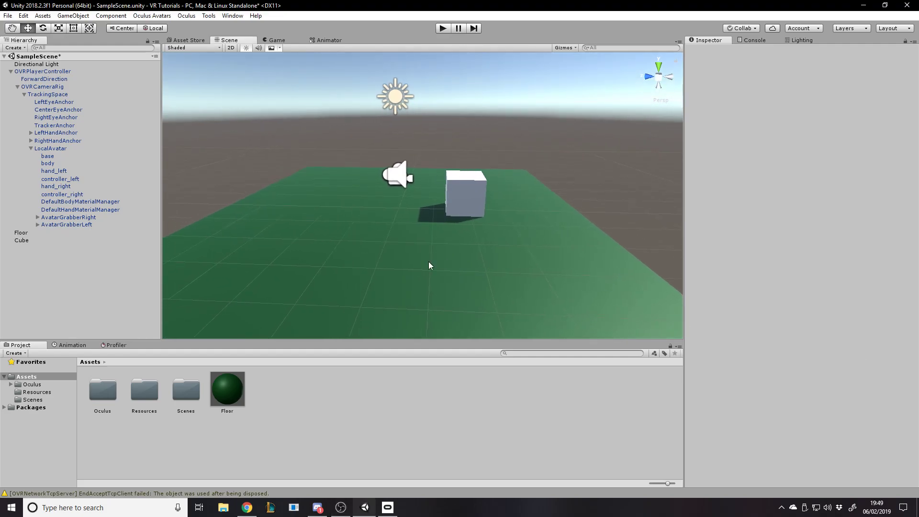